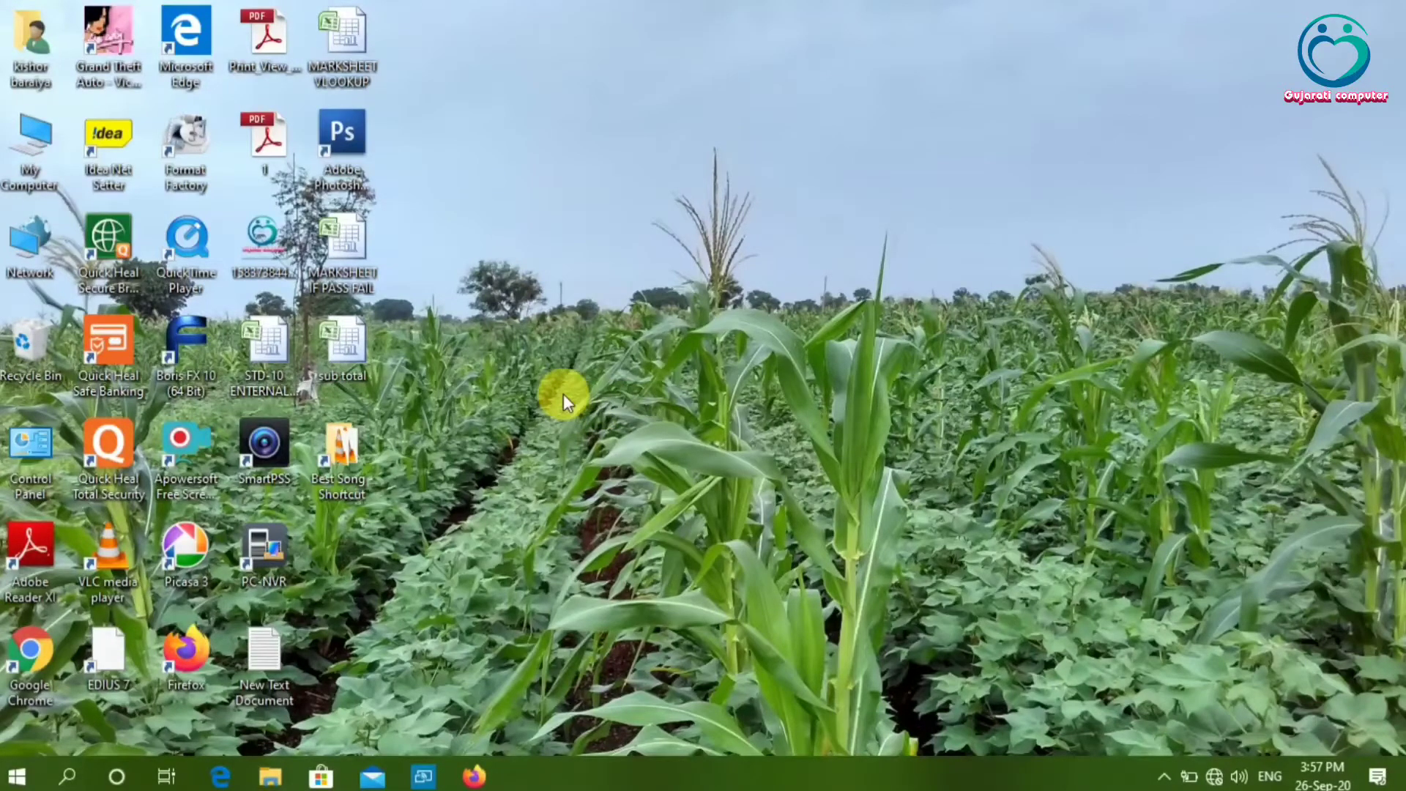
- From the Start menu app list, expand the Microsoft Office folder to show the Office 2007 programs
click(17, 780)
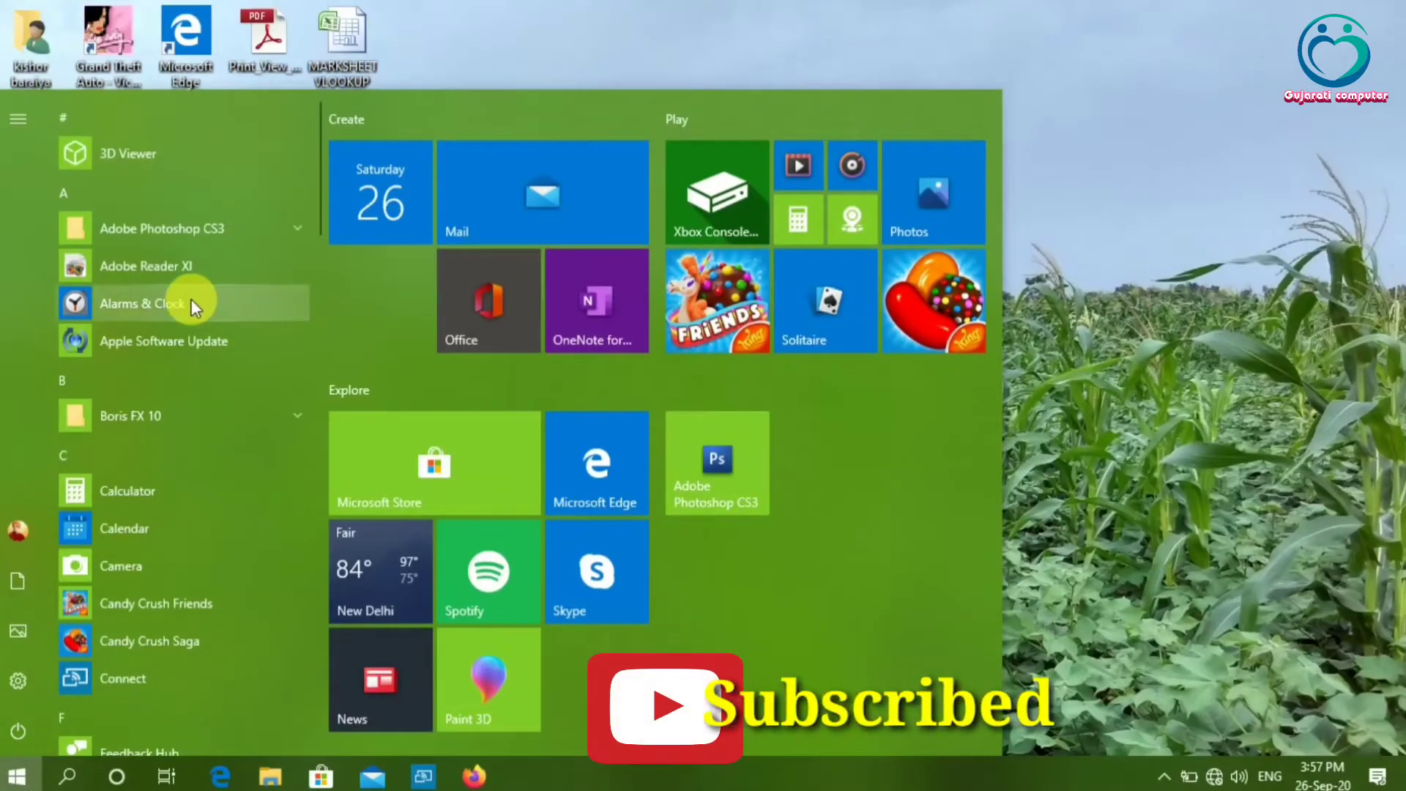
scroll(191, 301, down, 2)
scroll(192, 299, down, 3)
scroll(186, 304, down, 4)
scroll(185, 303, down, 3)
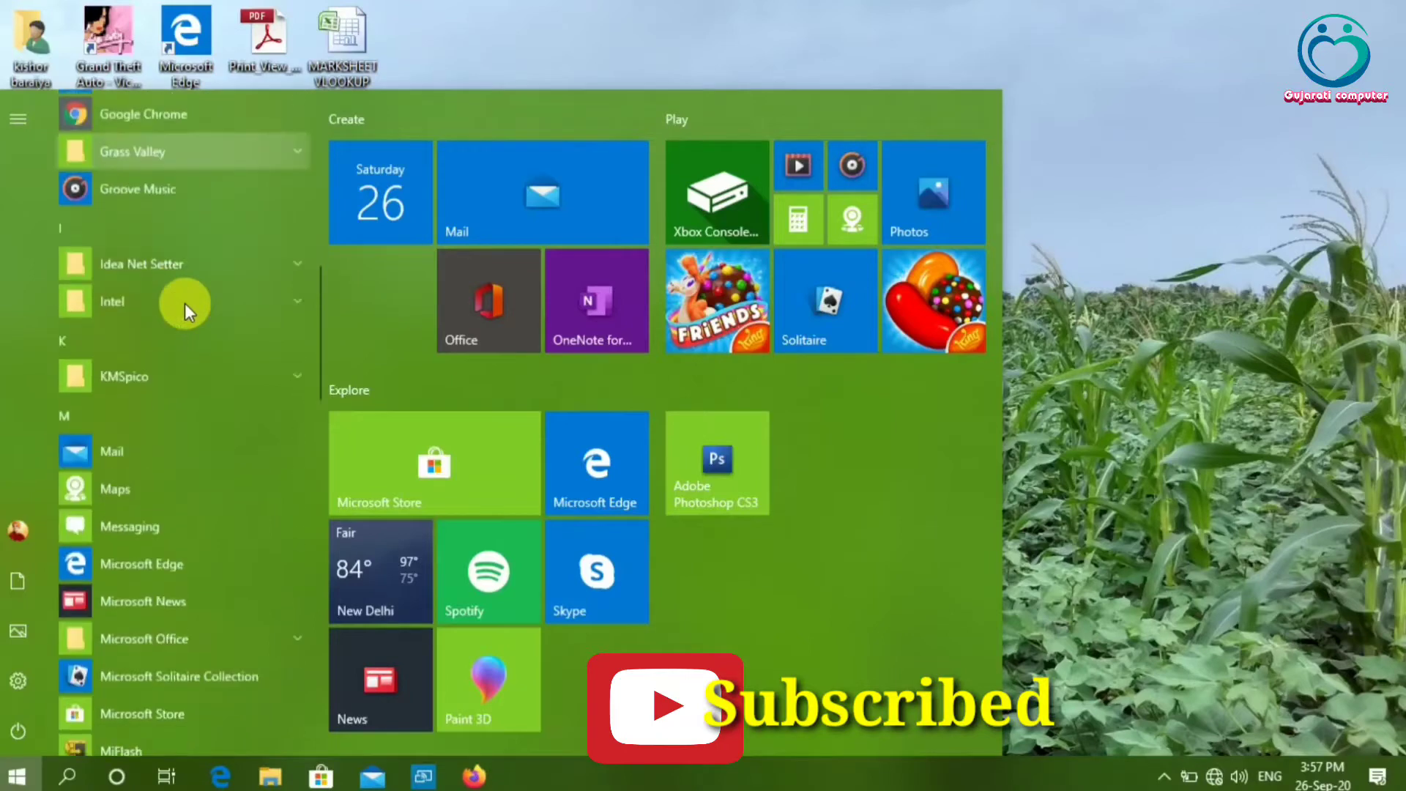
scroll(185, 304, down, 3)
scroll(185, 304, down, 2)
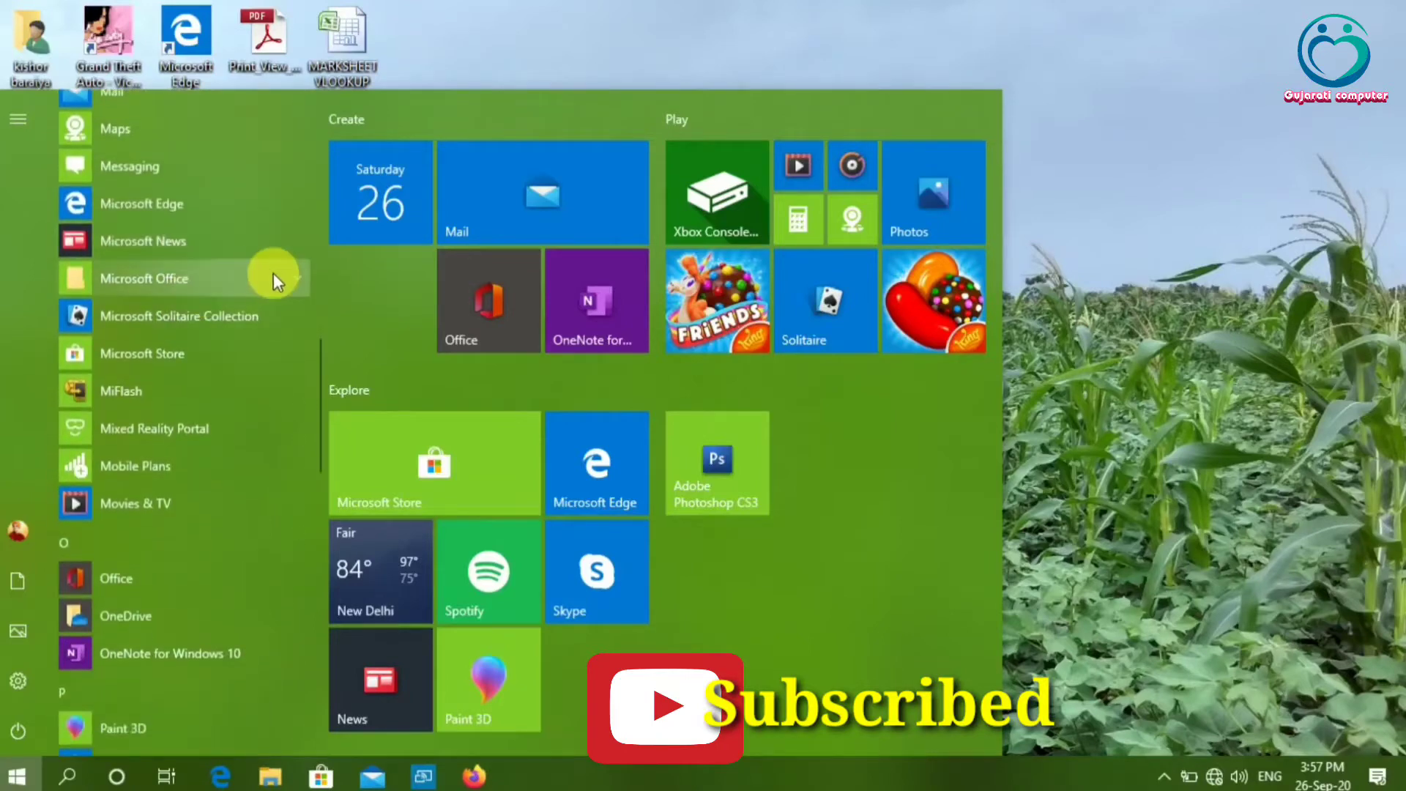
click(302, 282)
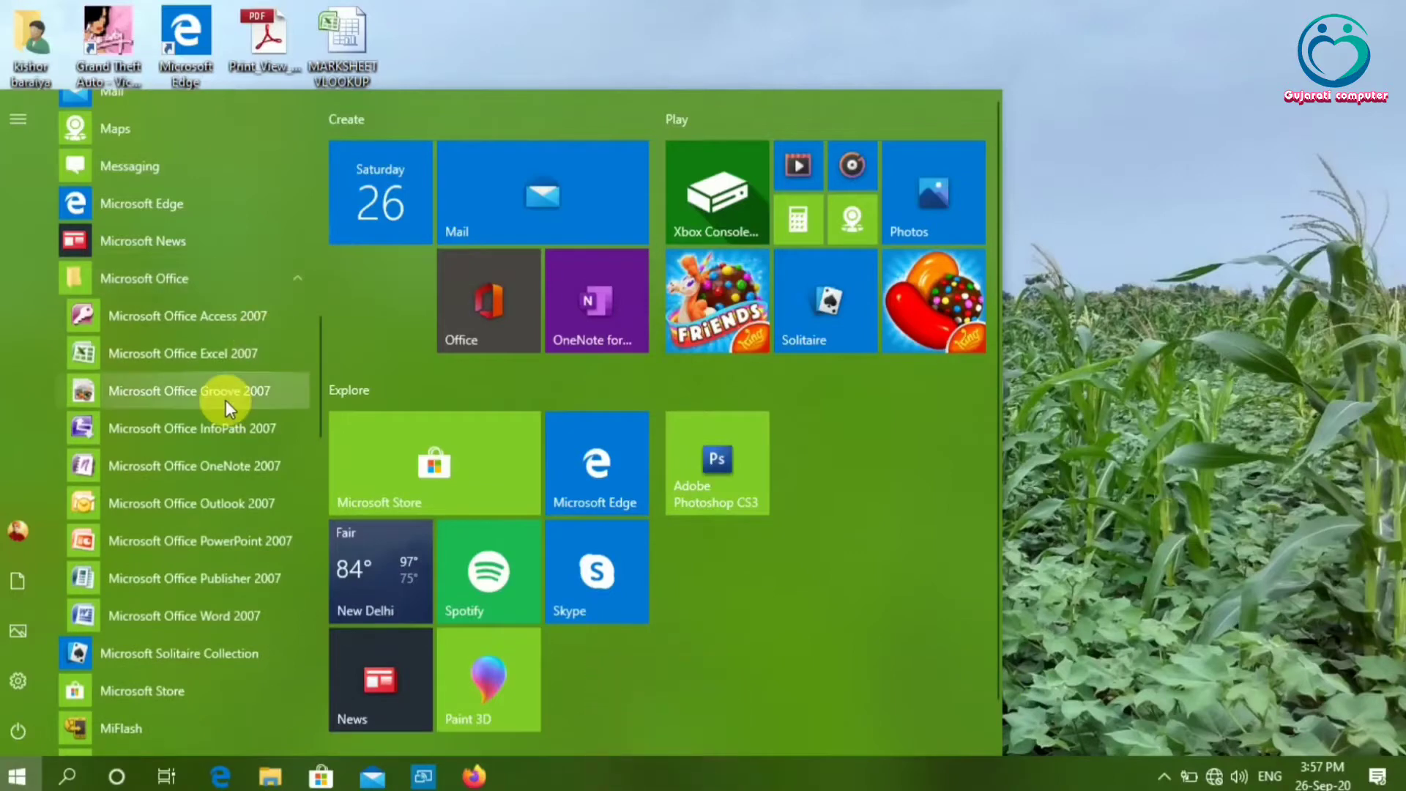
- Launch Word 2007 and type 'Gujarati Computer', with 'CCC Online Full Course' on the next line
click(221, 614)
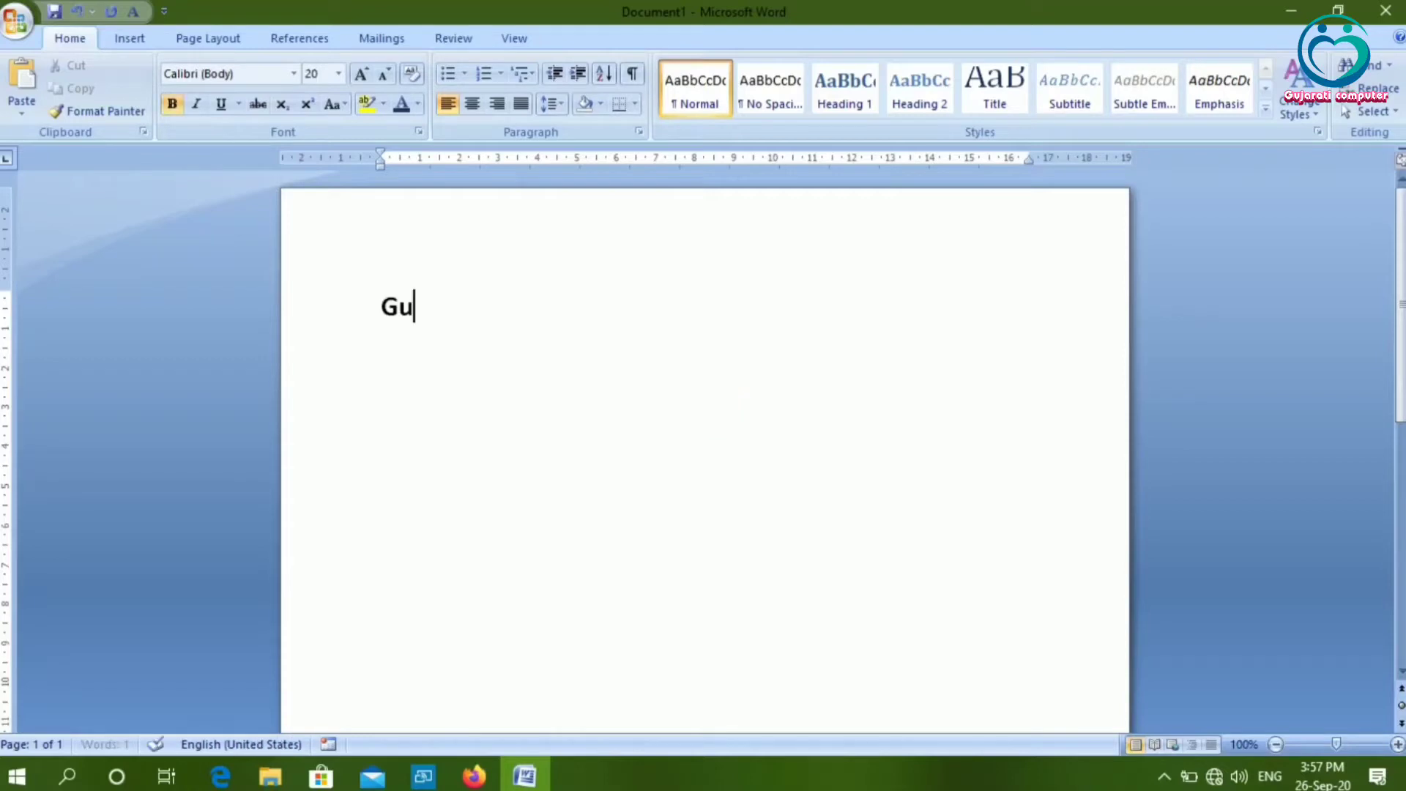
text(Guj)
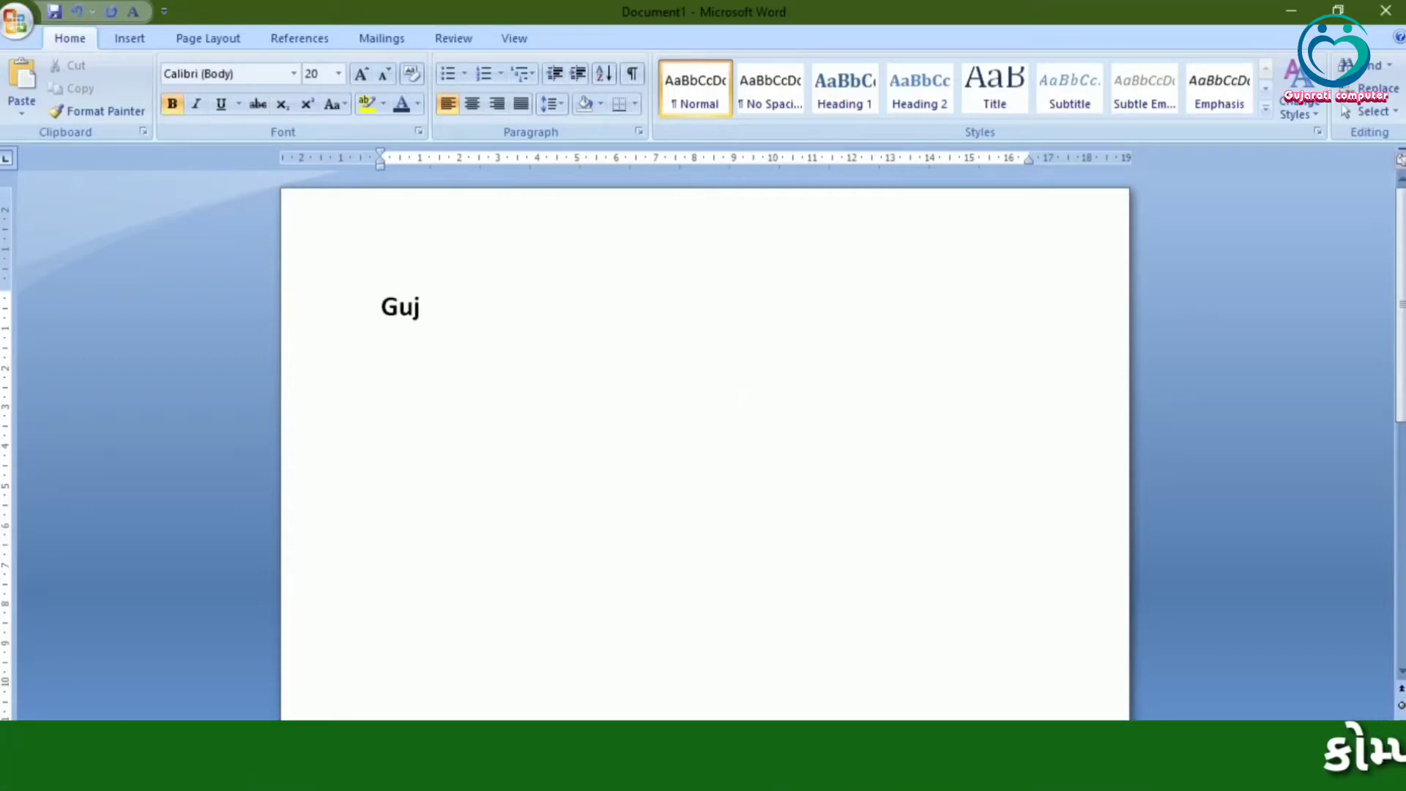
text(arati )
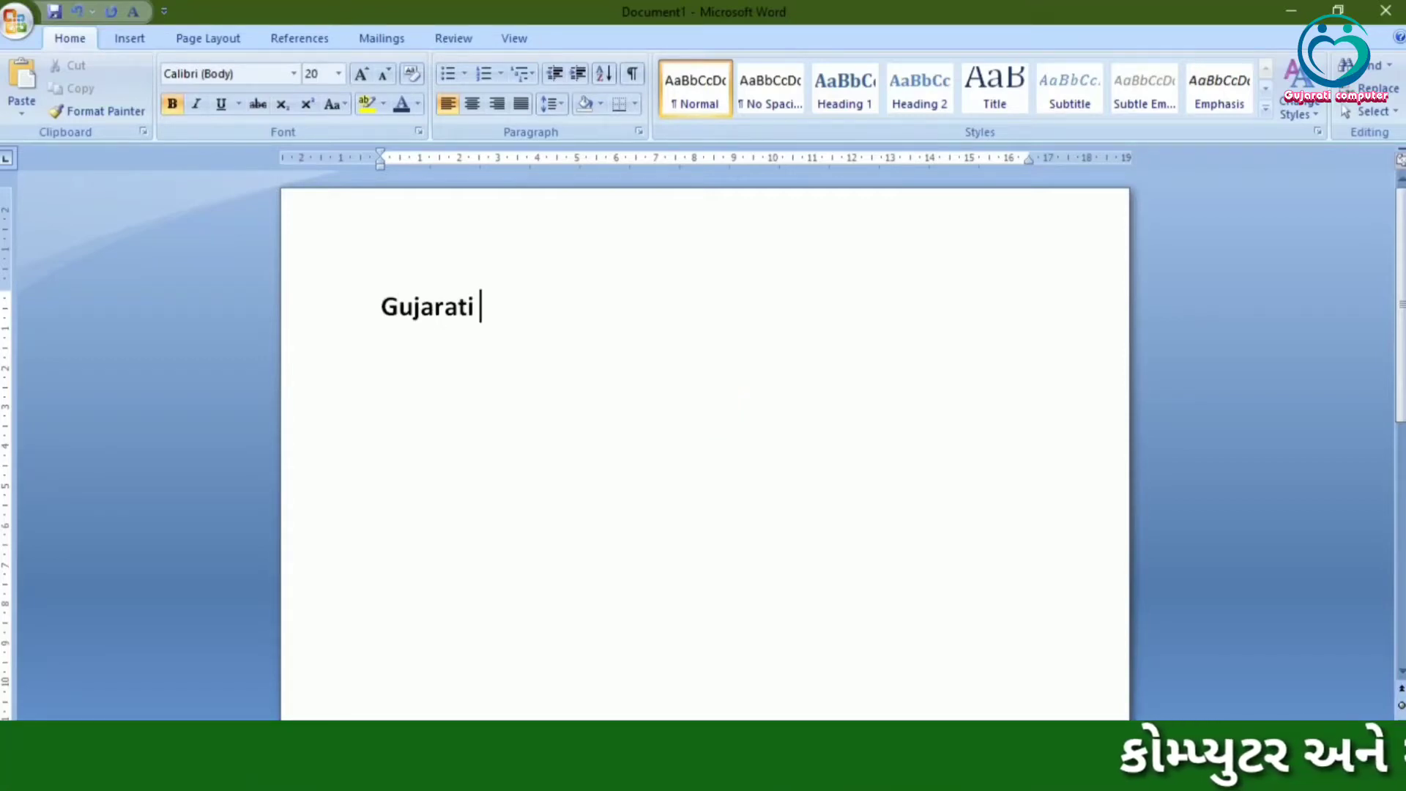
text(Compu)
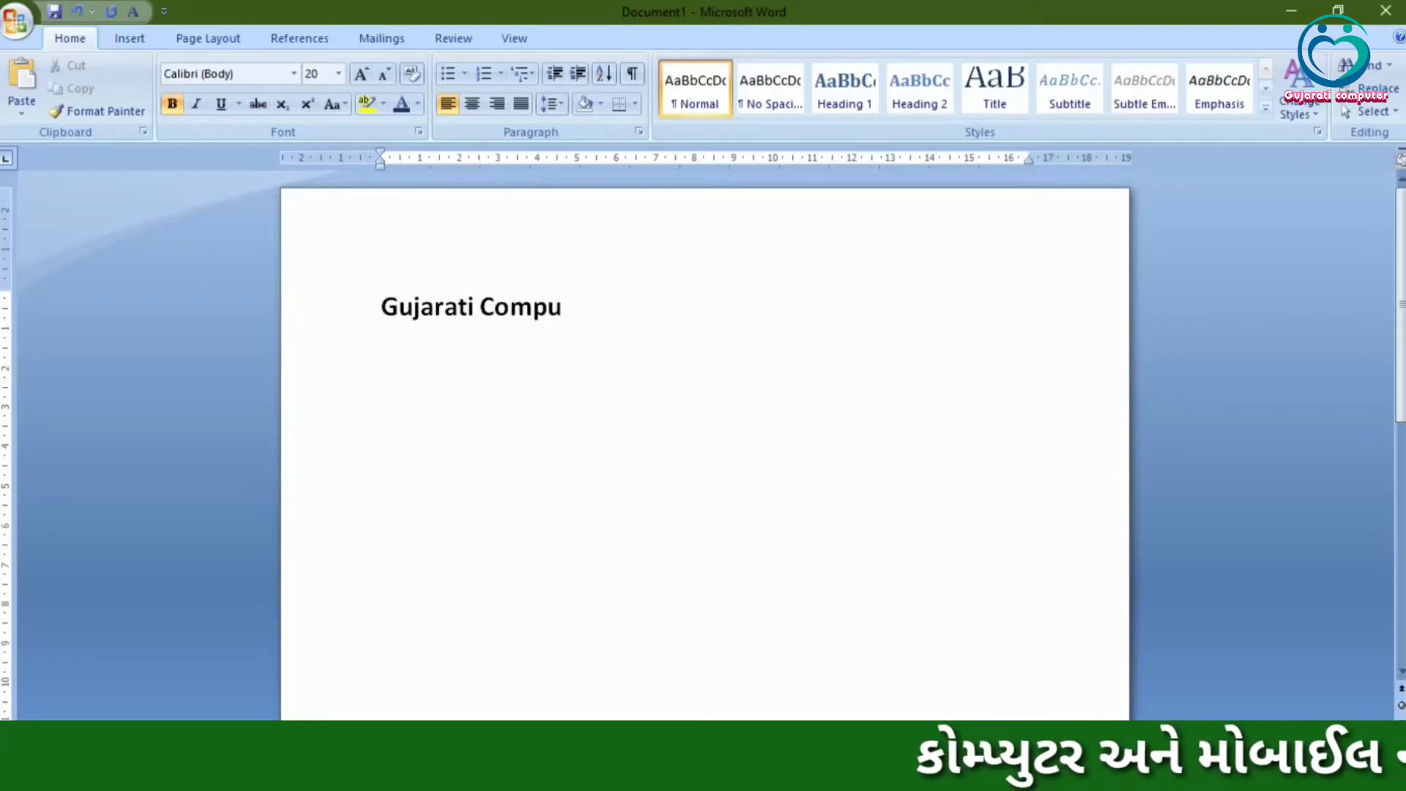
text(ter)
key(Return)
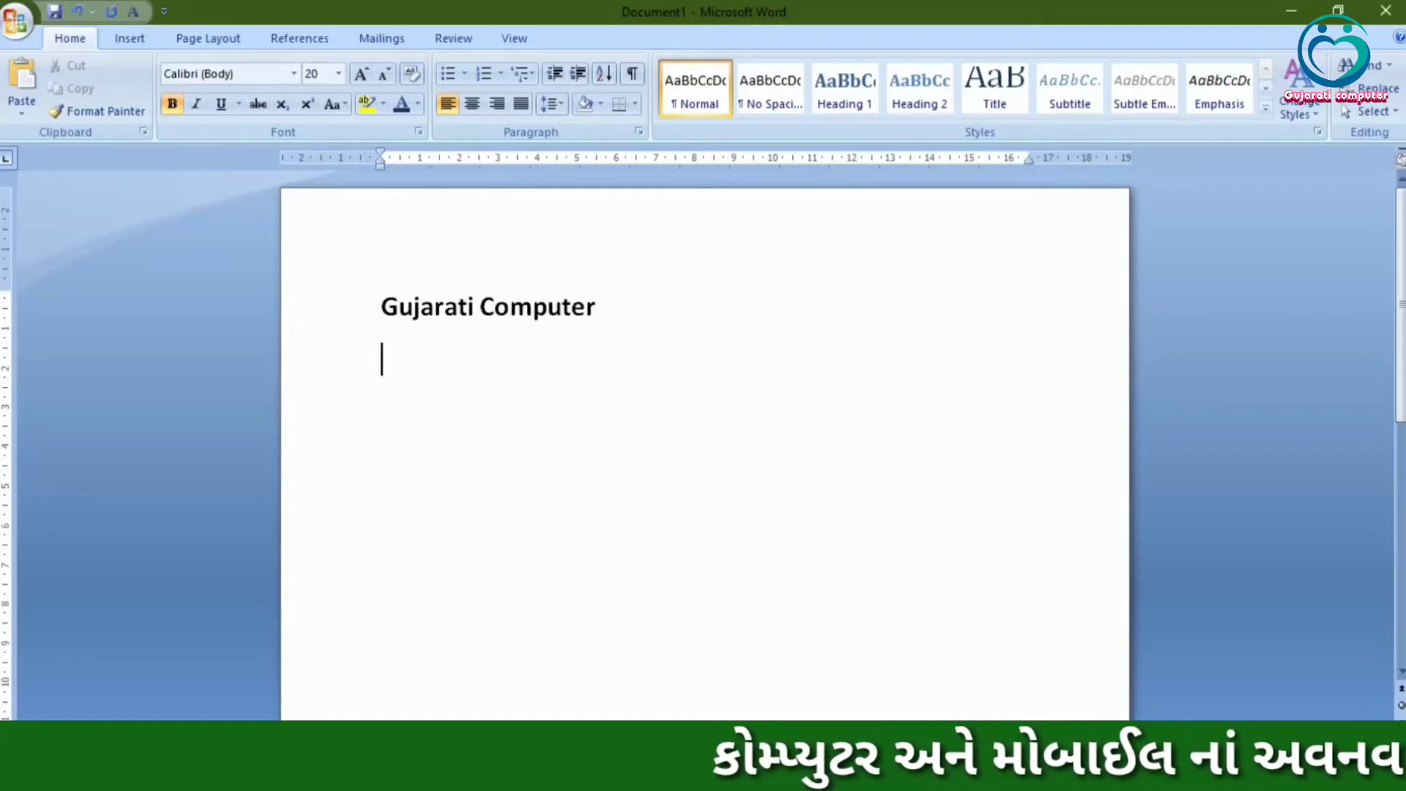
text(CCC)
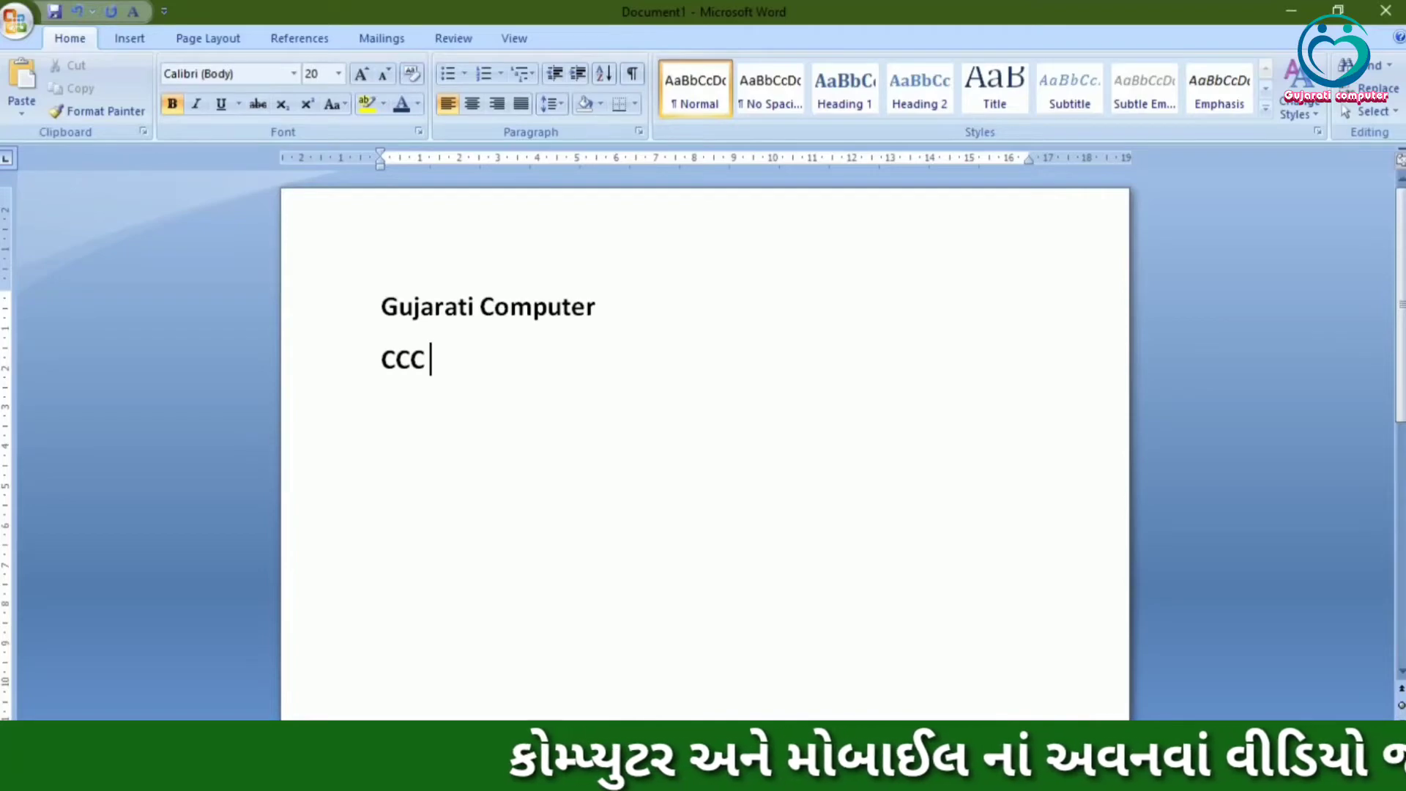
text( Onlin)
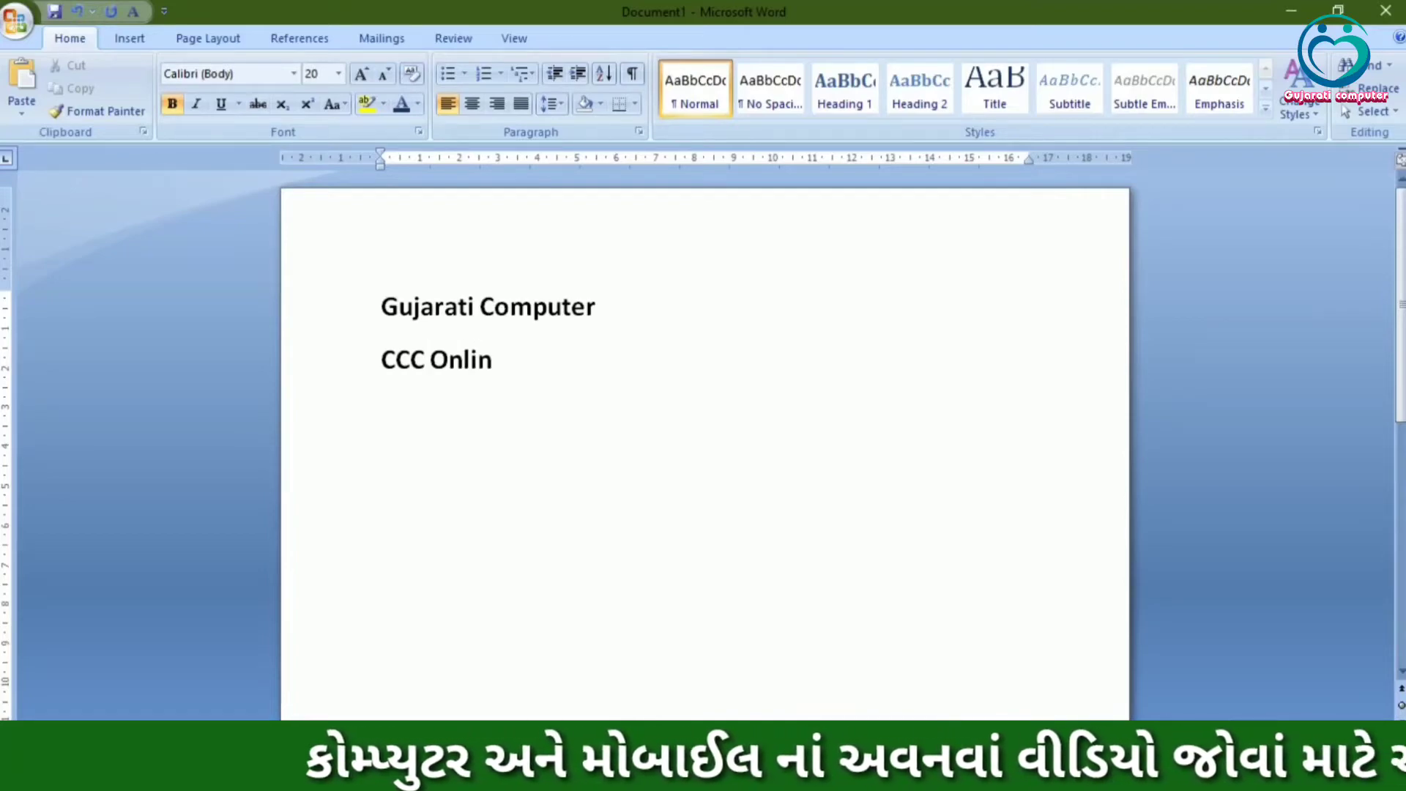
text(e Ful)
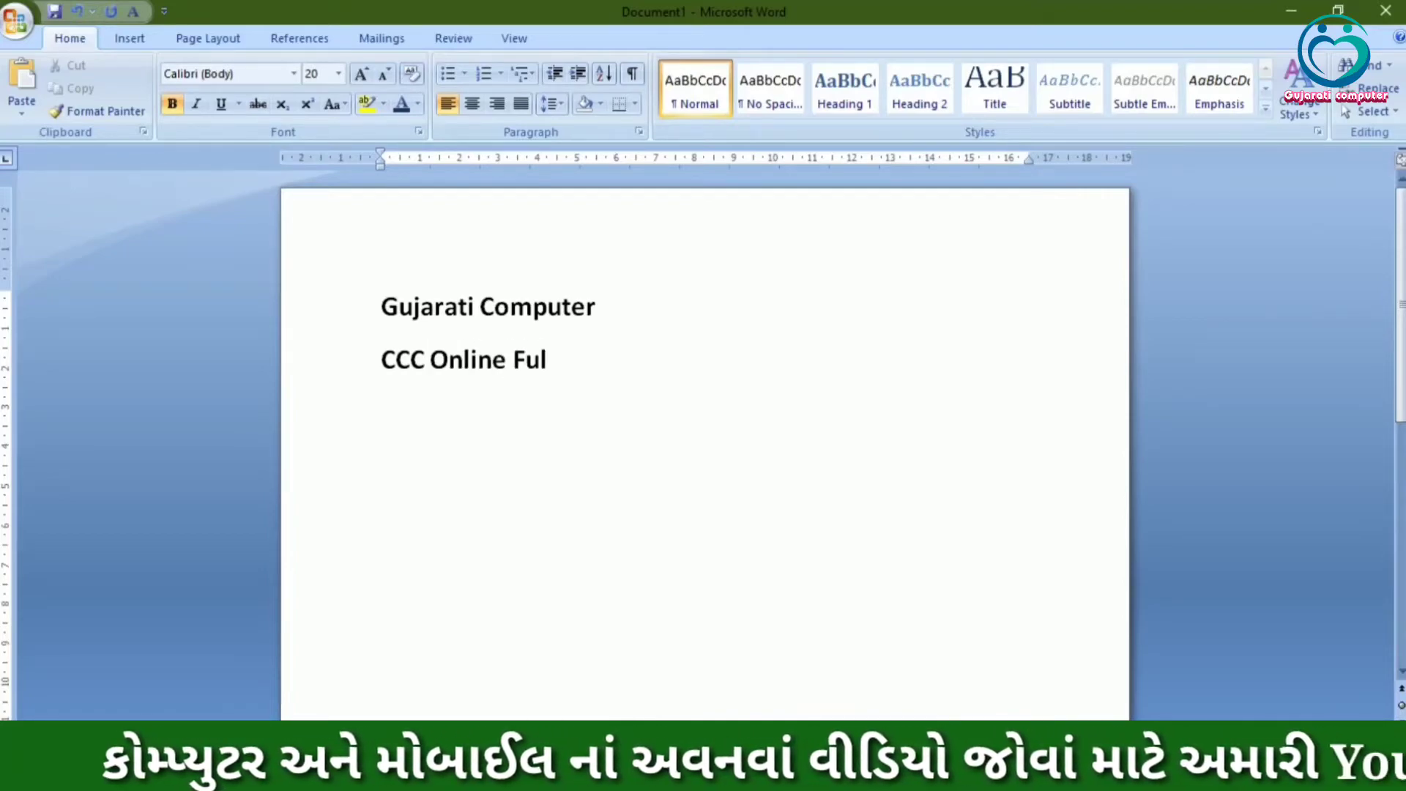
text(l Cour)
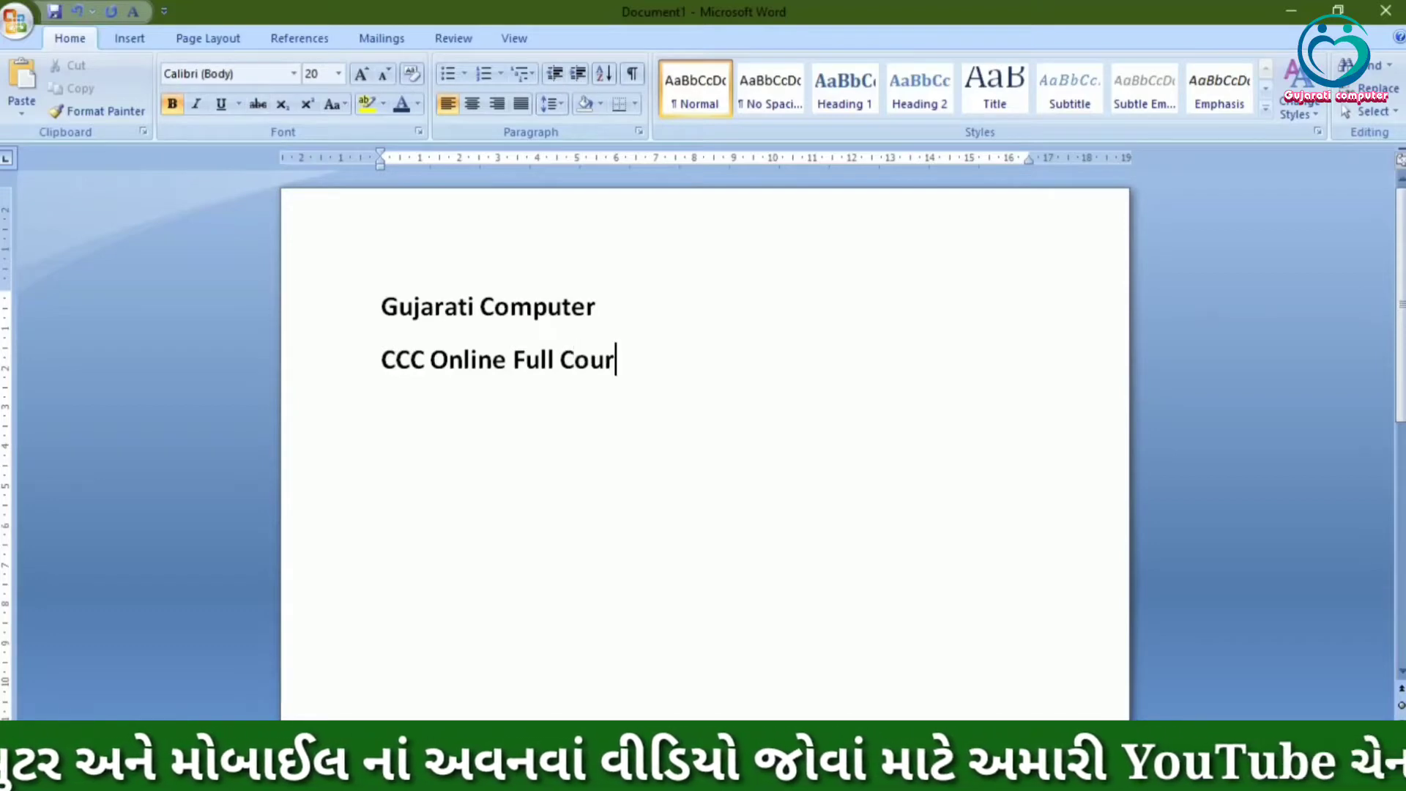
text(se)
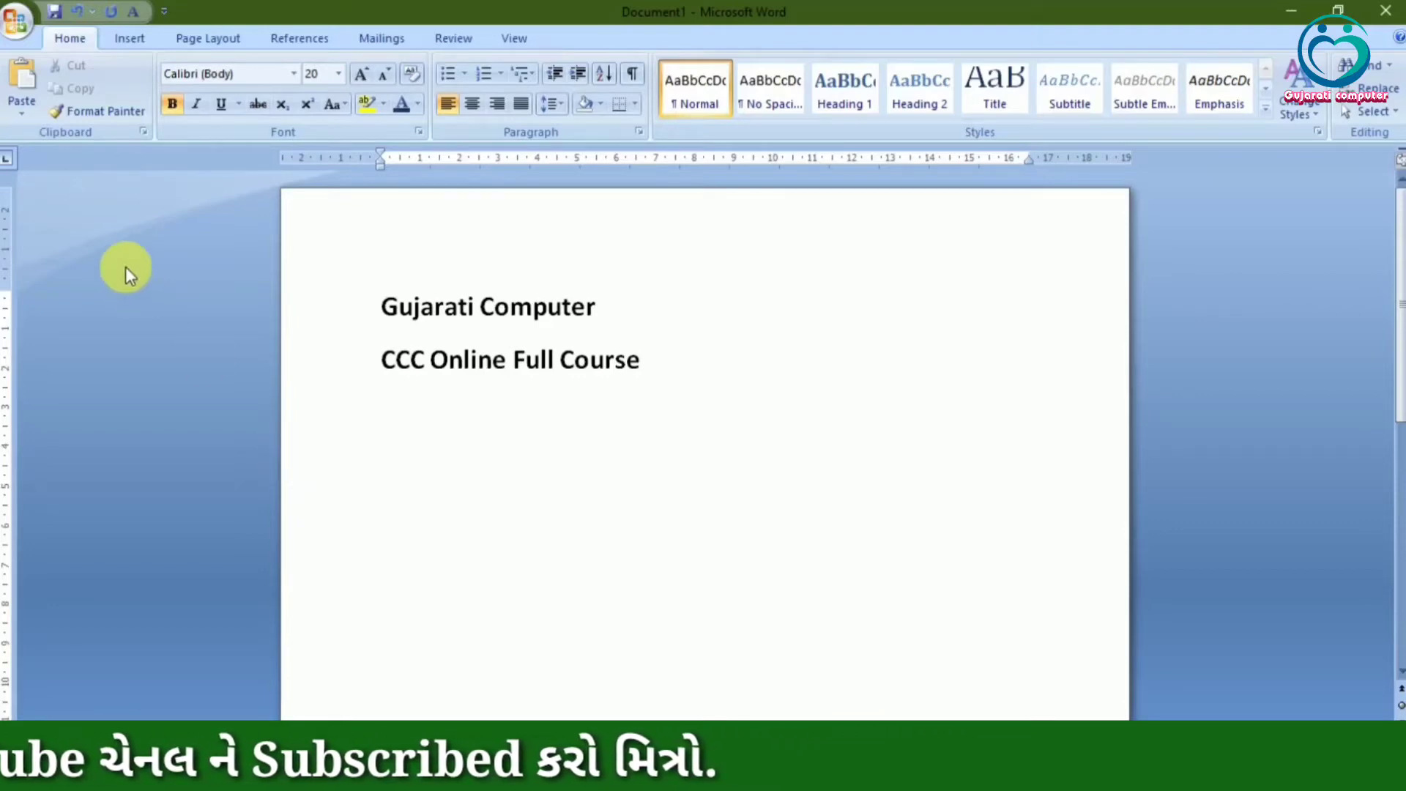
- Save the document to the Desktop under the file name 'Gujarati Computer'
click(16, 21)
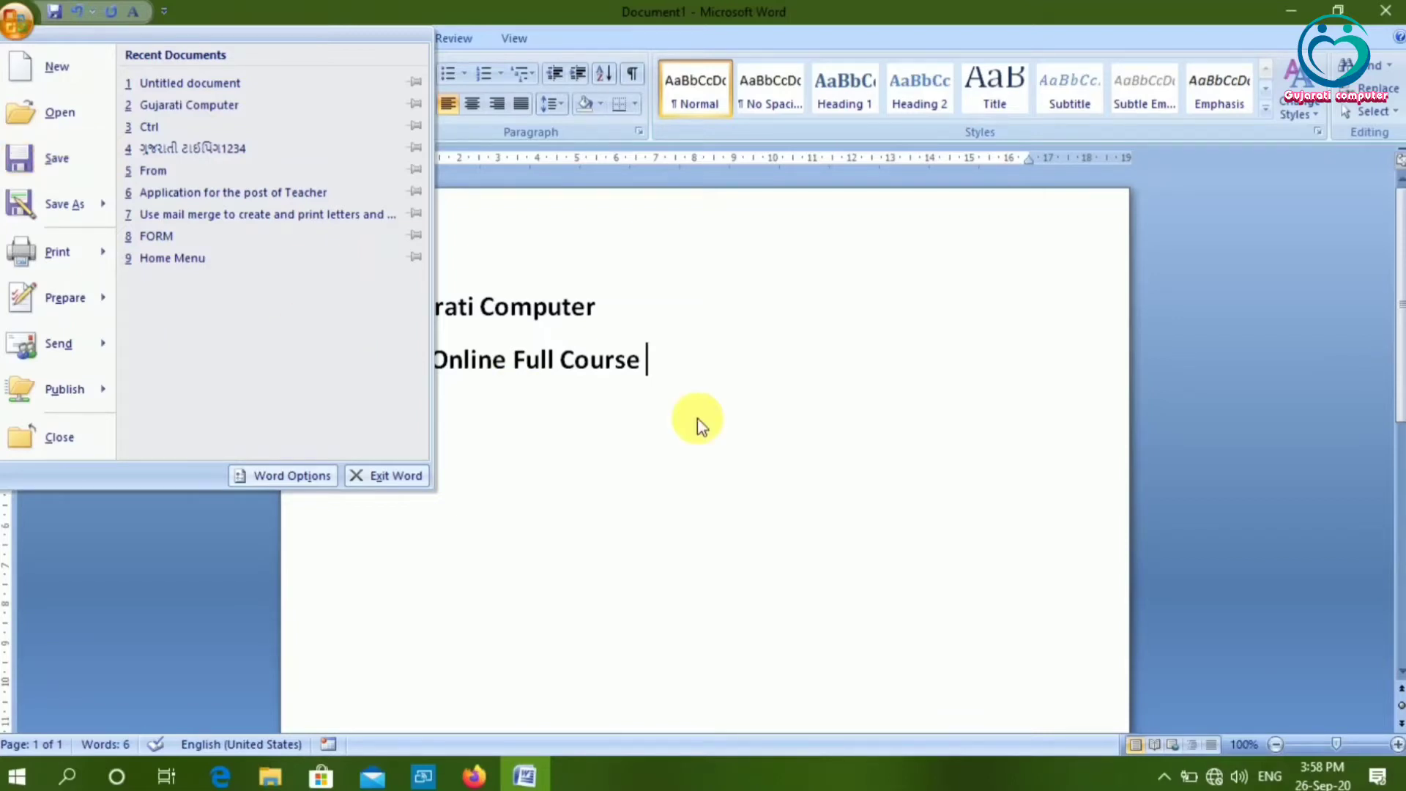
click(770, 437)
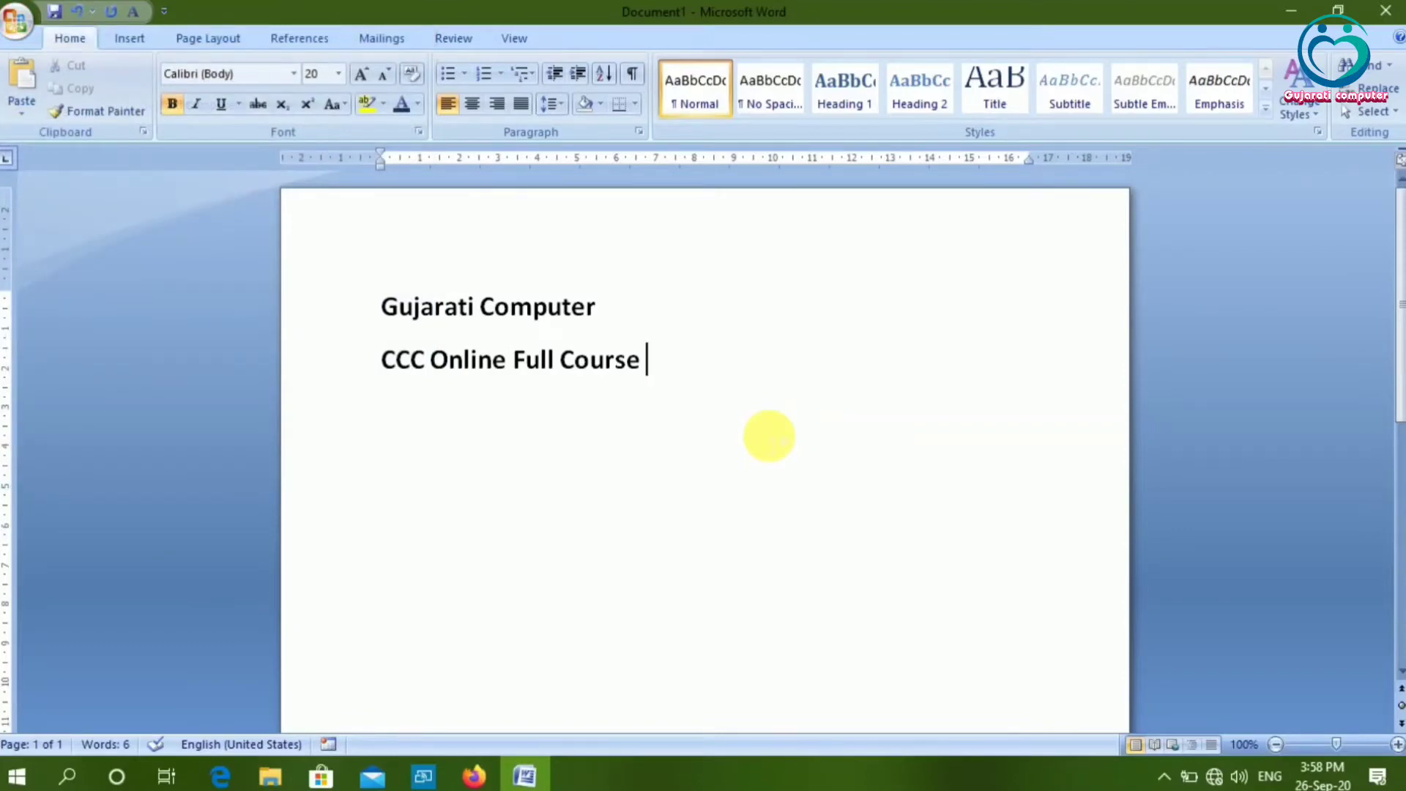
key(ctrl+s)
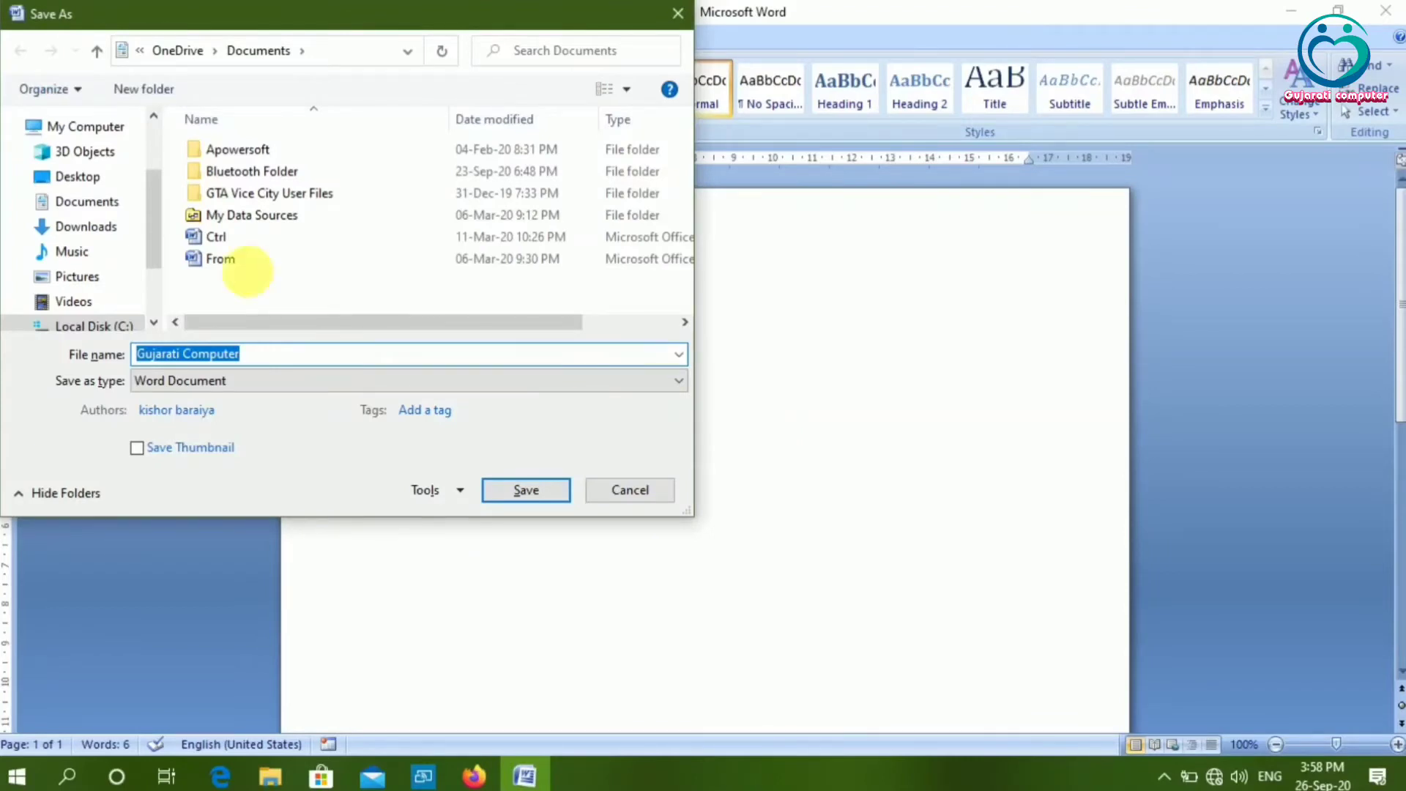
click(77, 177)
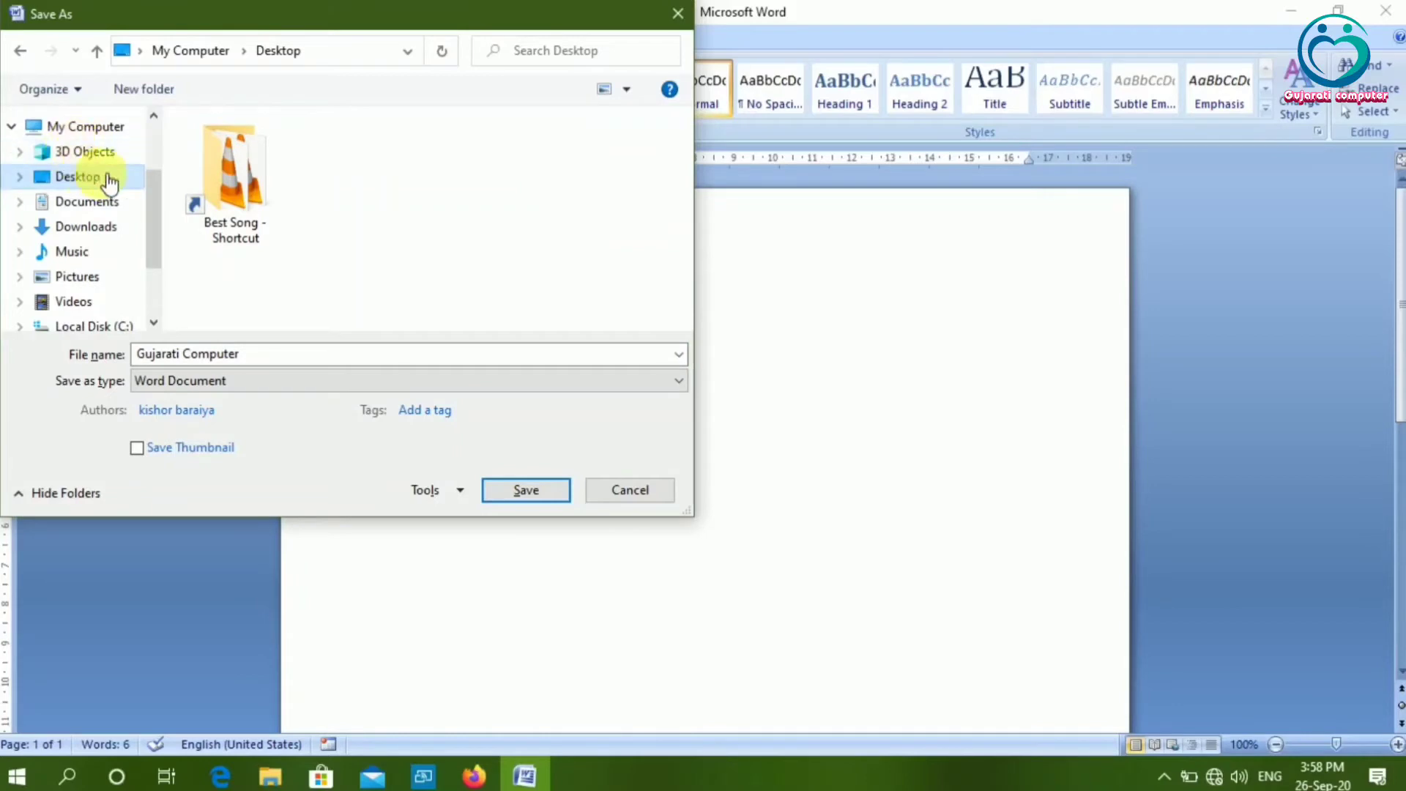
click(184, 356)
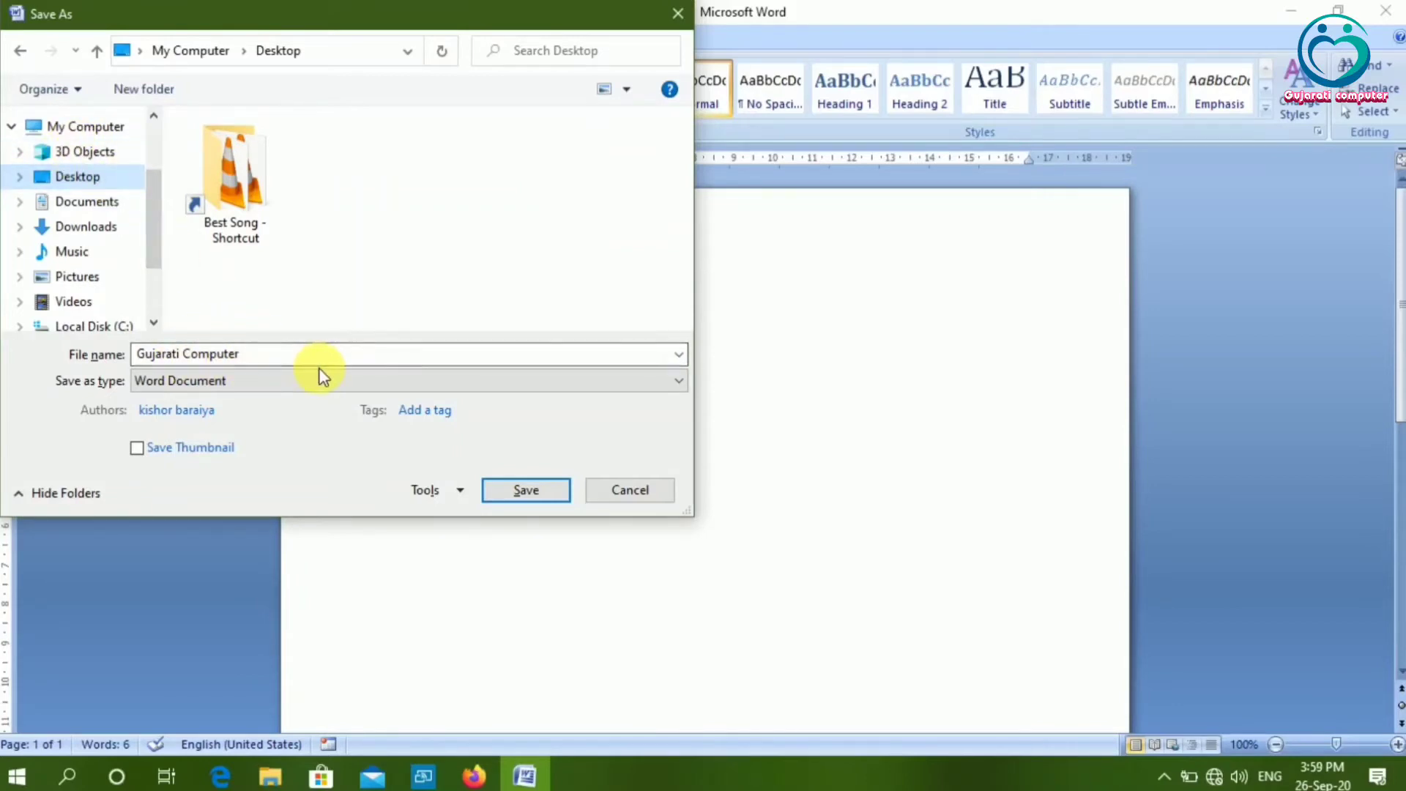
click(516, 486)
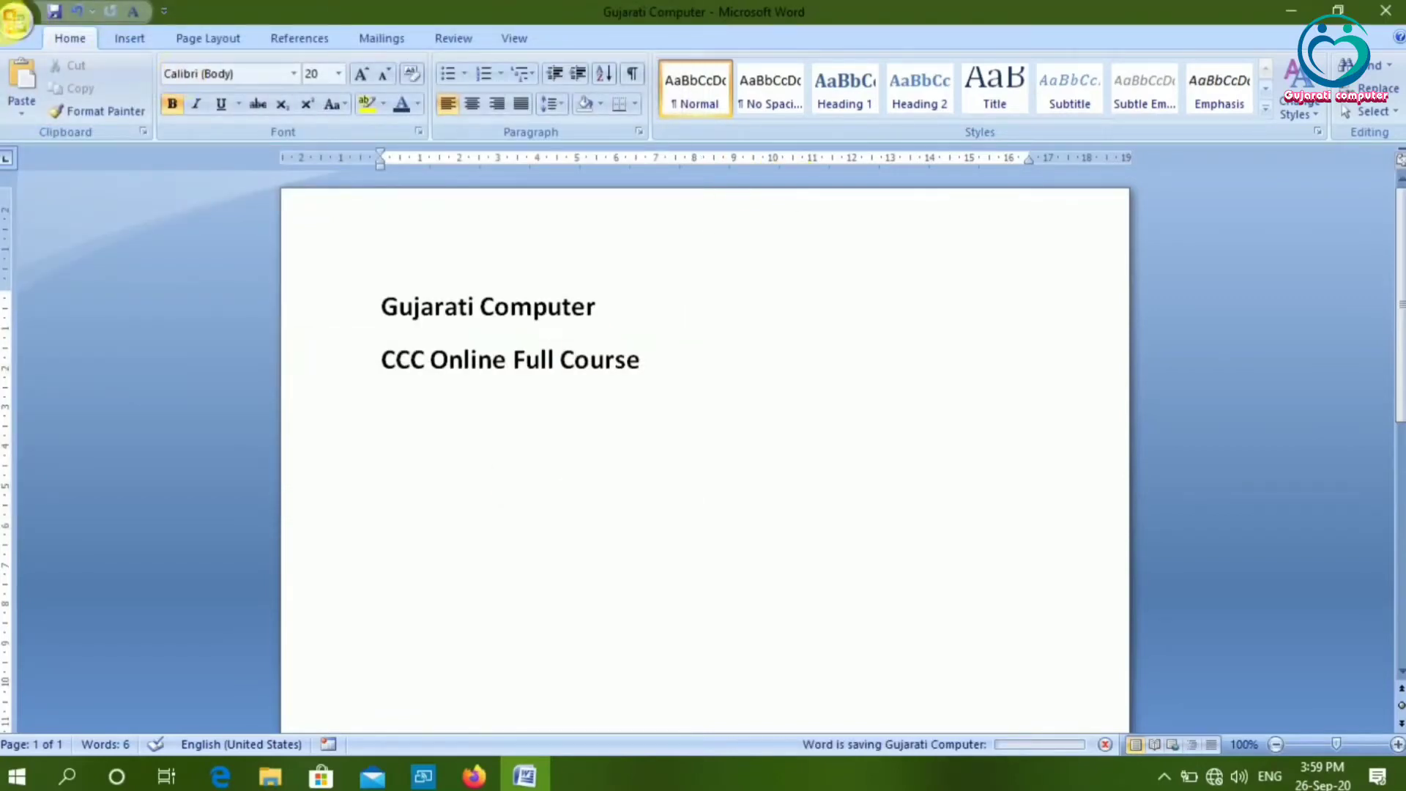
- Close the document, then reopen 'Gujarati Computer' from the Desktop
click(17, 22)
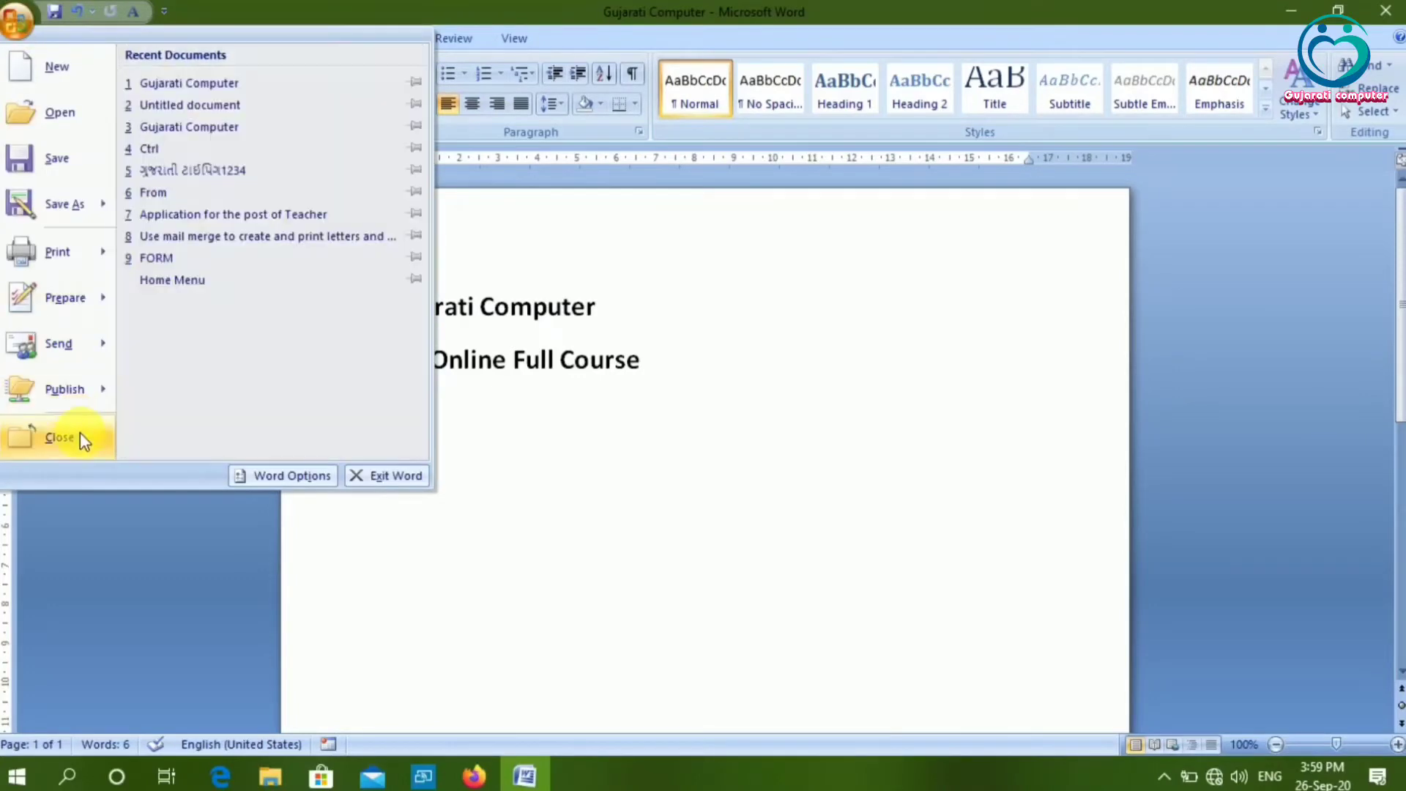
click(81, 435)
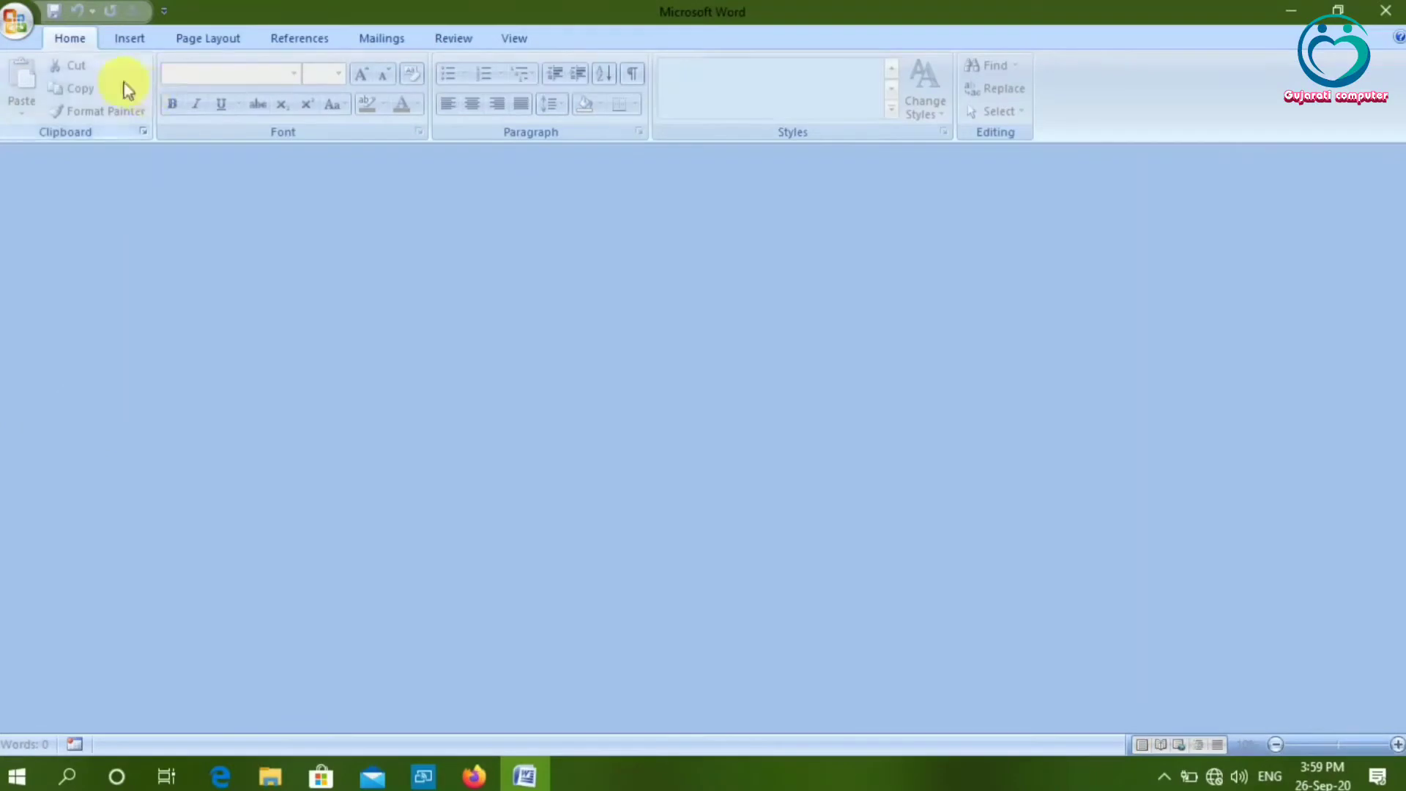
click(14, 28)
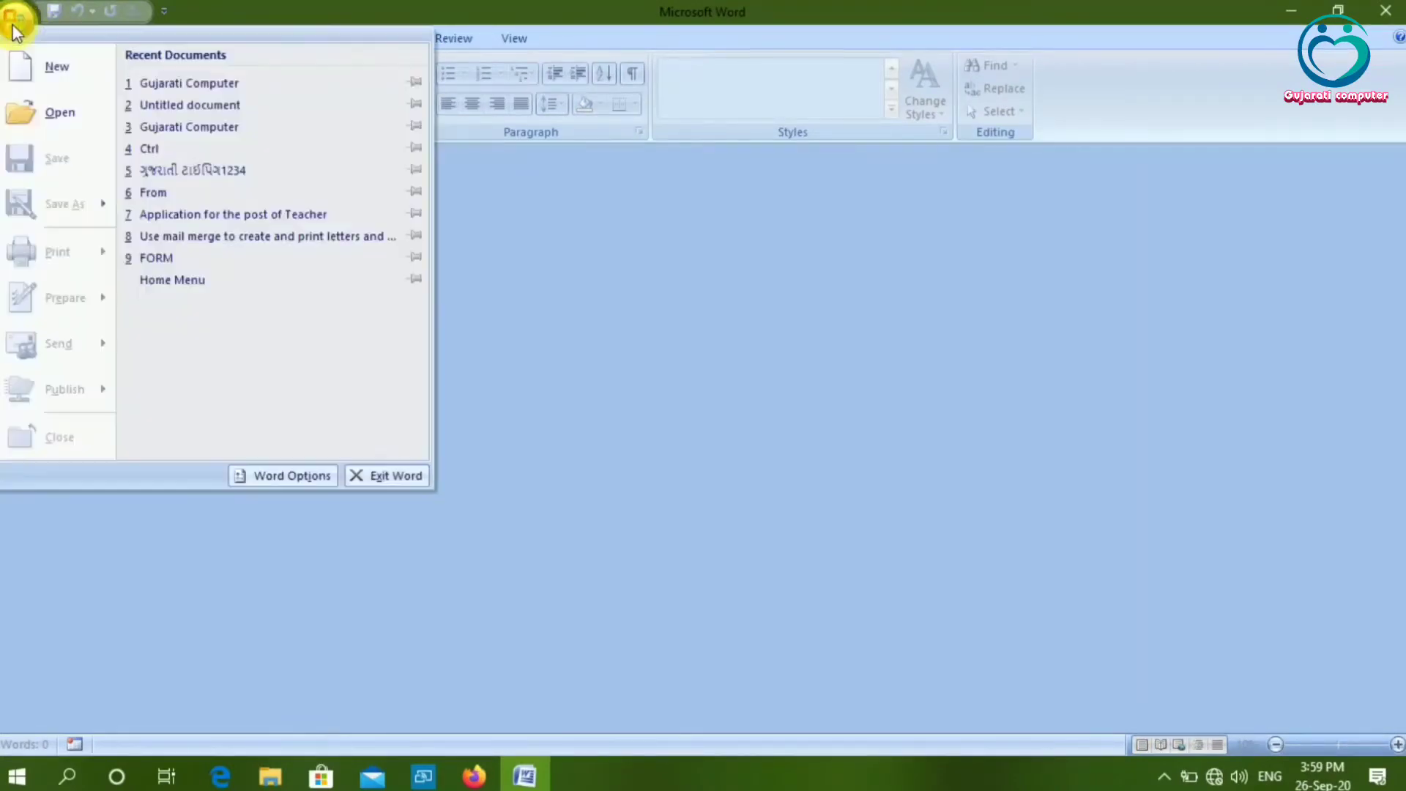
click(52, 114)
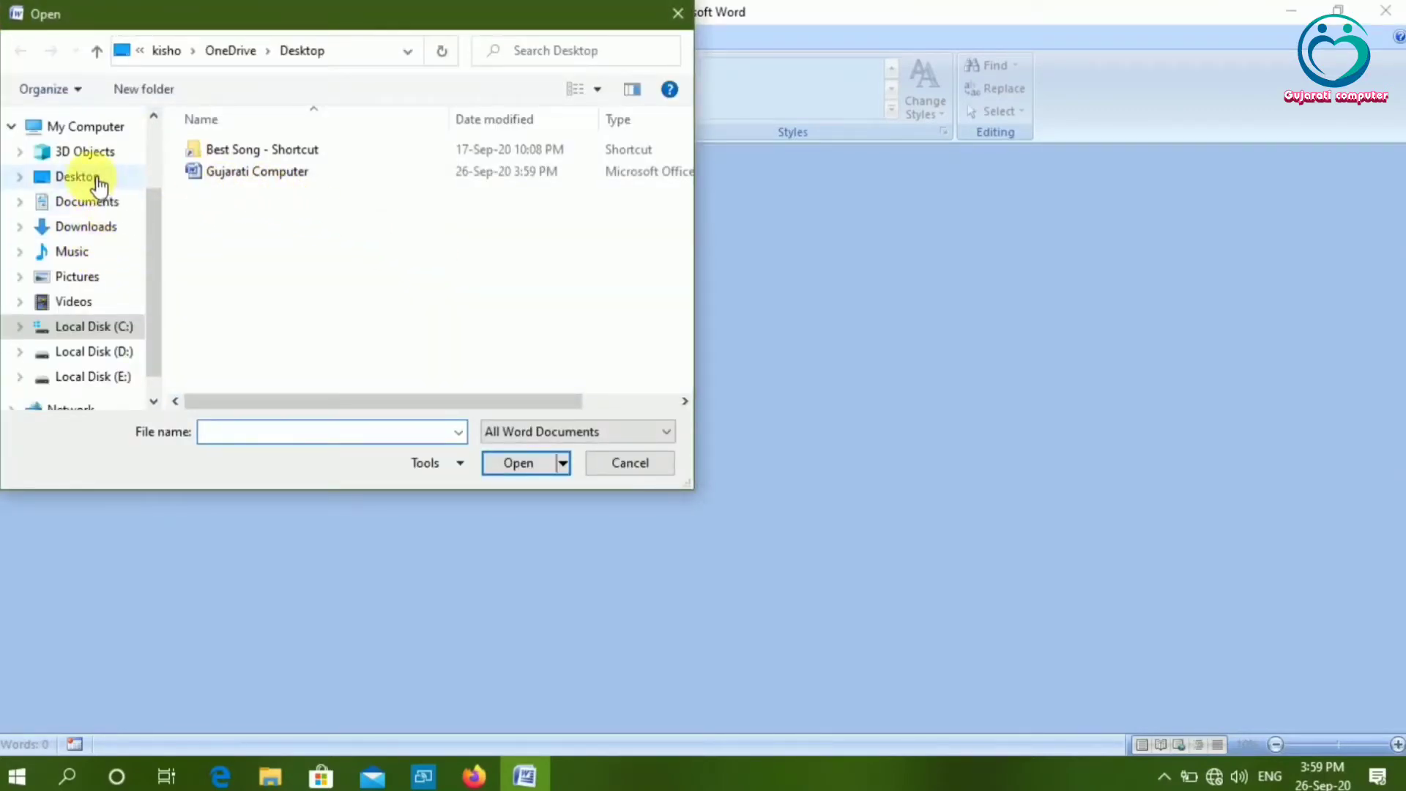
click(231, 175)
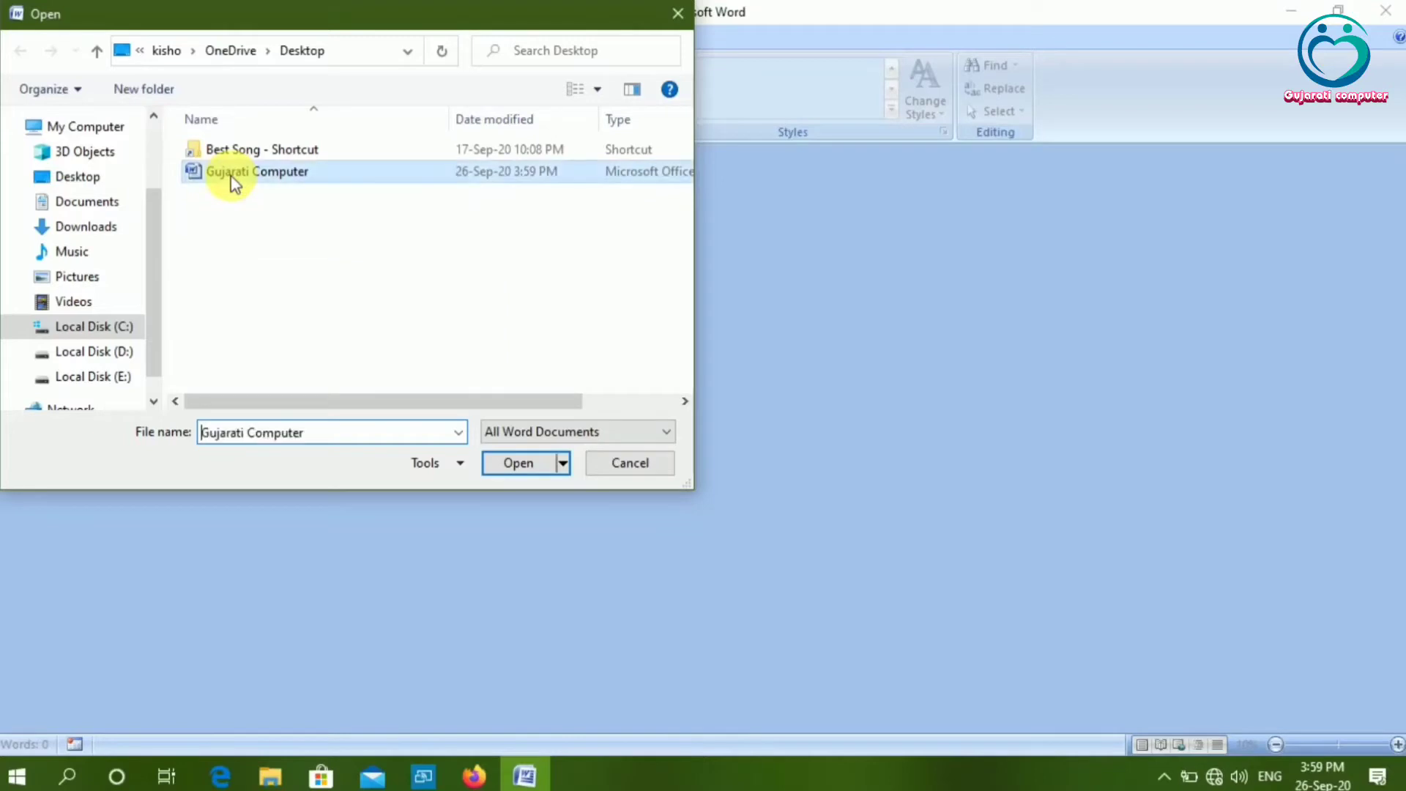
click(508, 460)
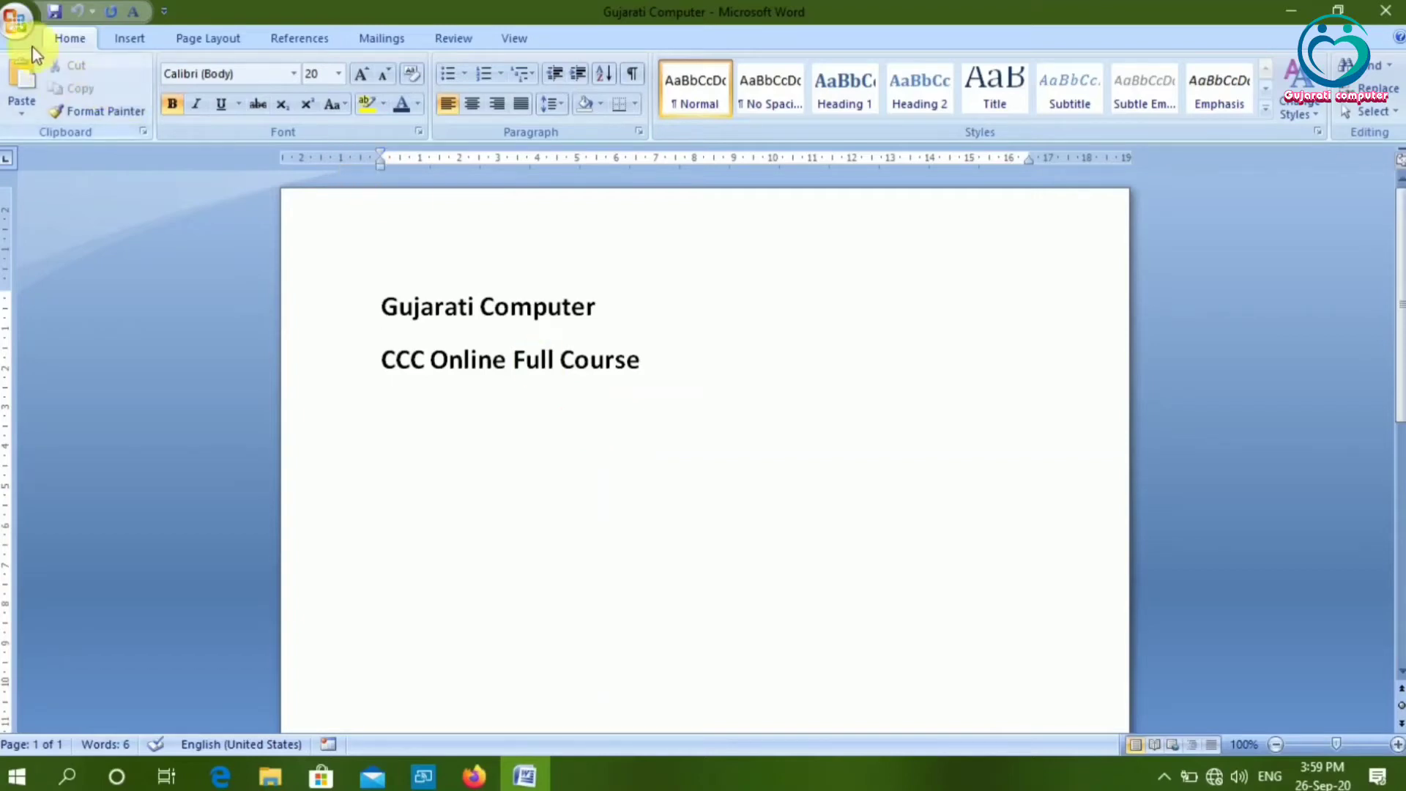
- Open the Office Button menu to reach the Save As copy options
click(18, 22)
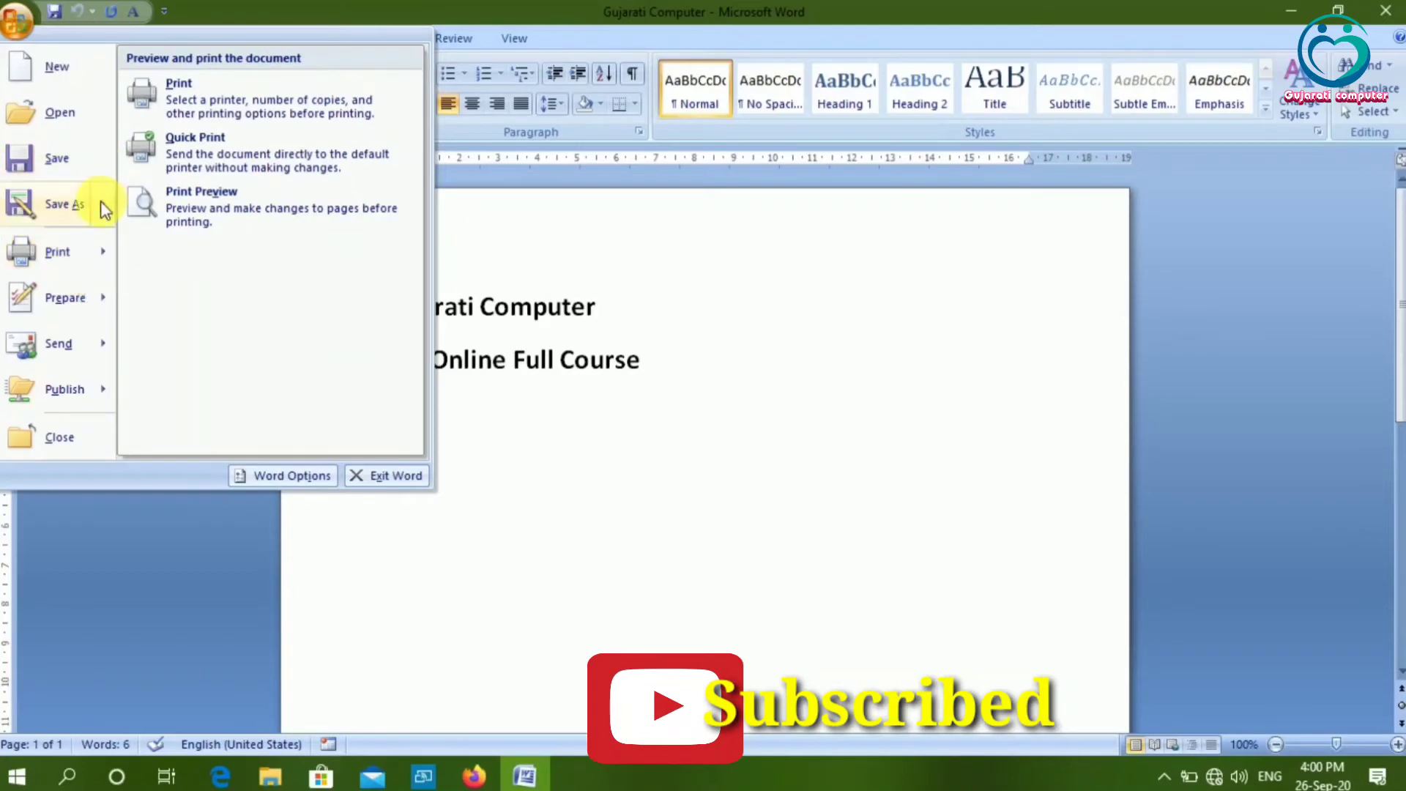
mouse_move(65, 205)
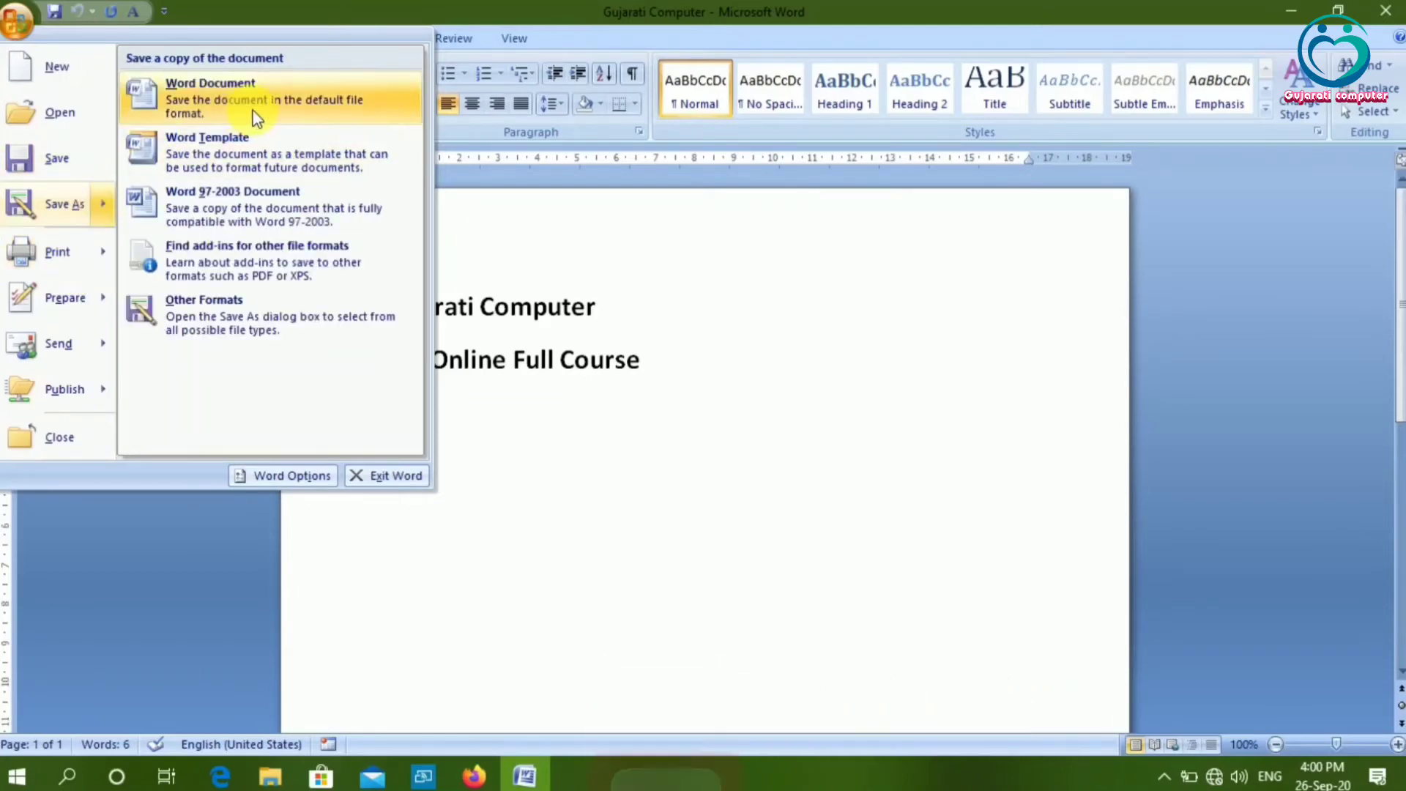
- Save a Word Document copy of 'Gujarati Computer' onto Local Disk (D:)
click(256, 118)
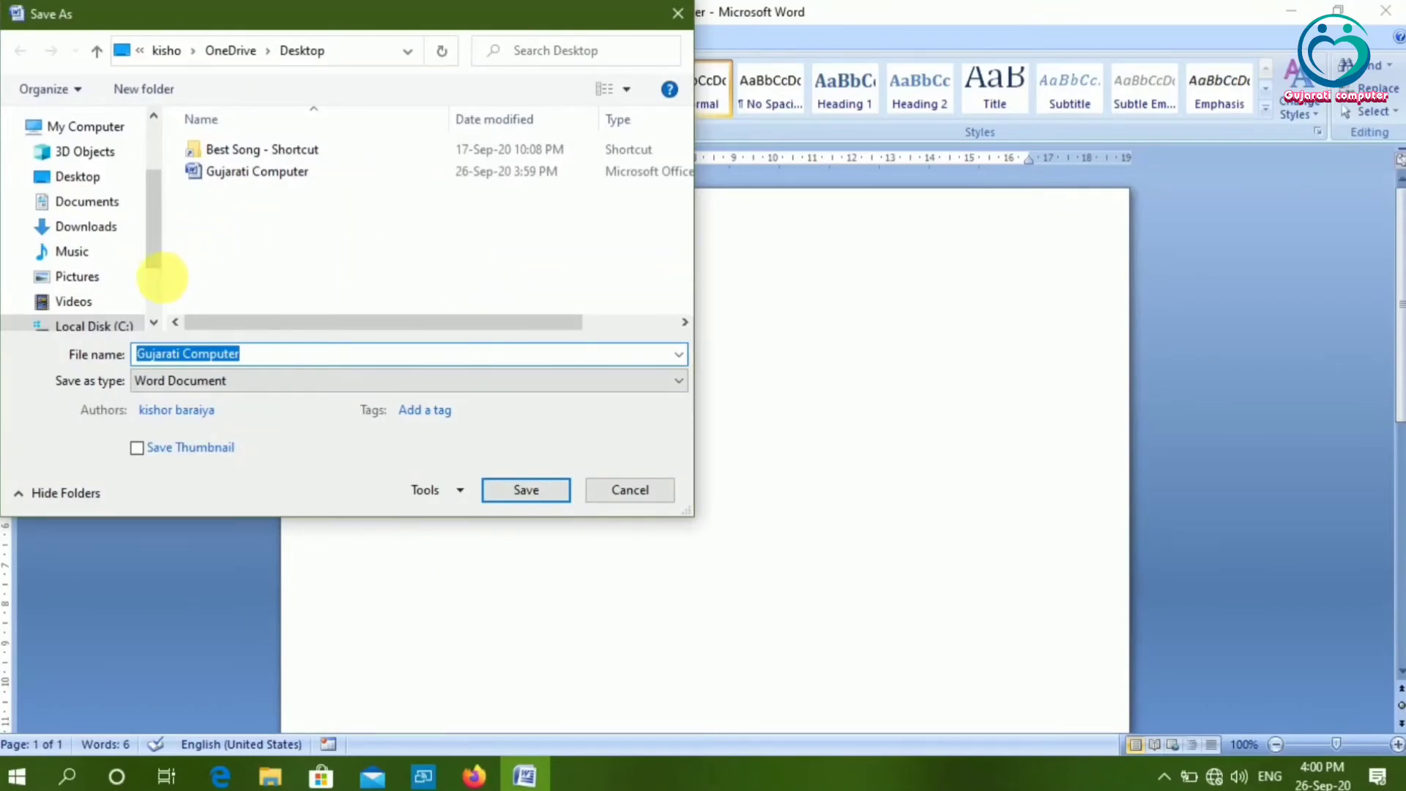
scroll(154, 283, down, 3)
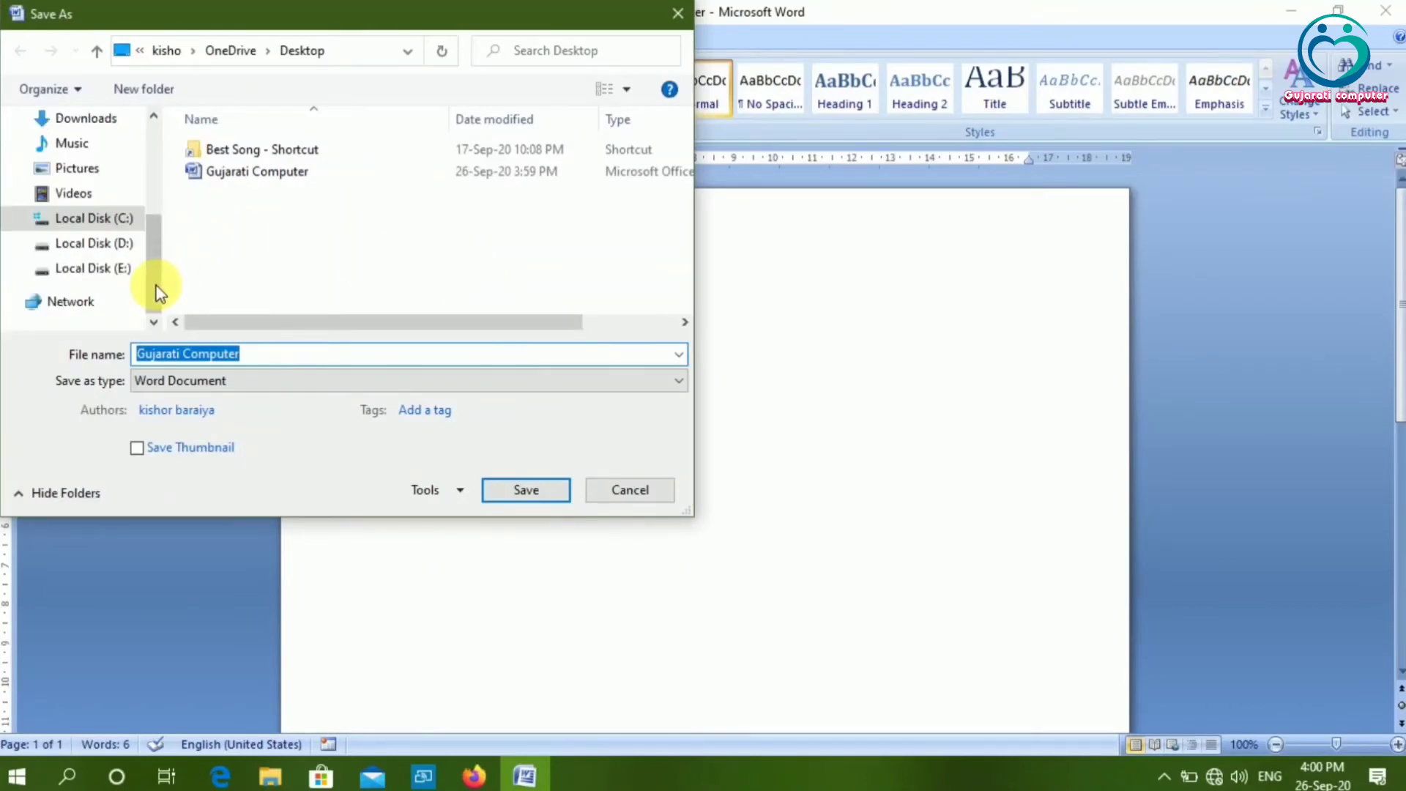
click(124, 247)
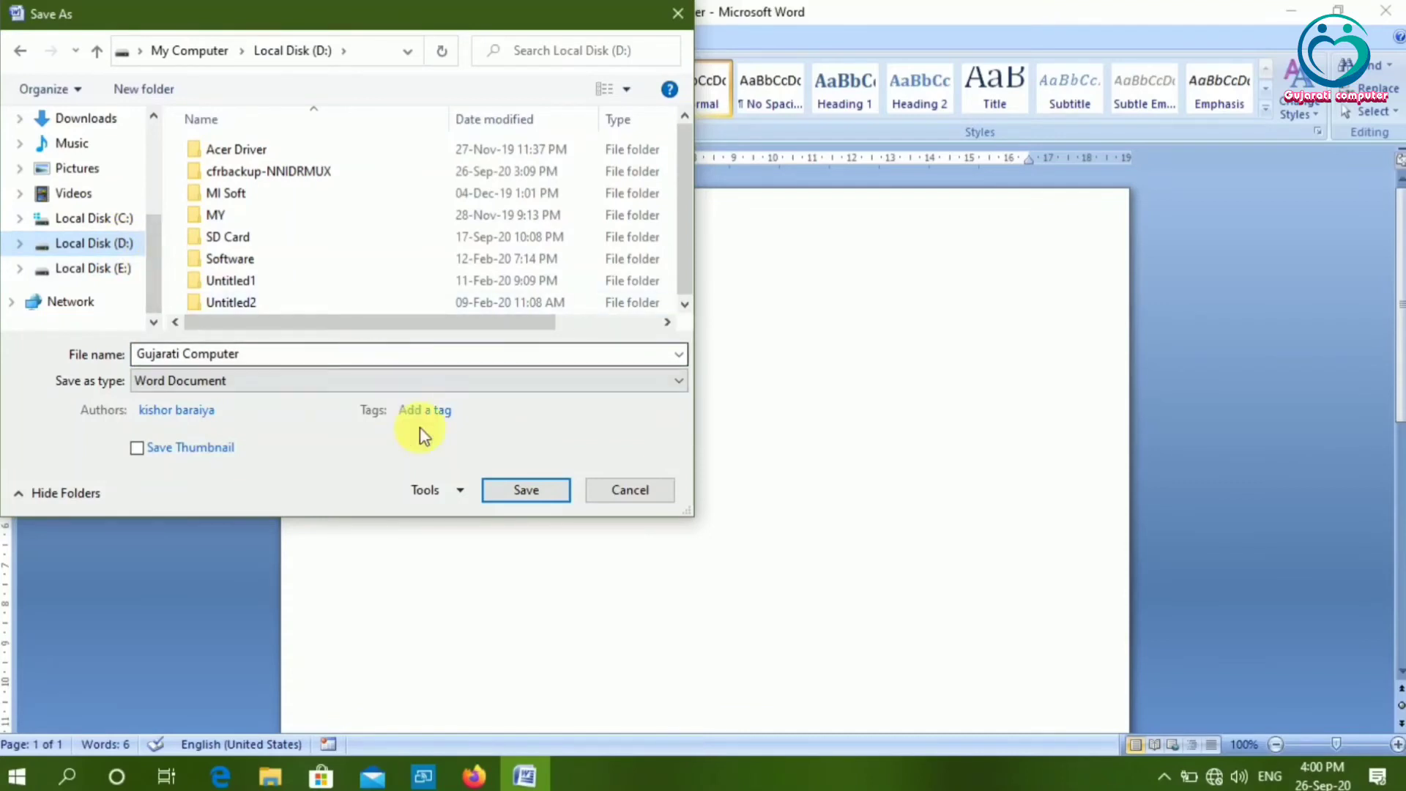
click(522, 490)
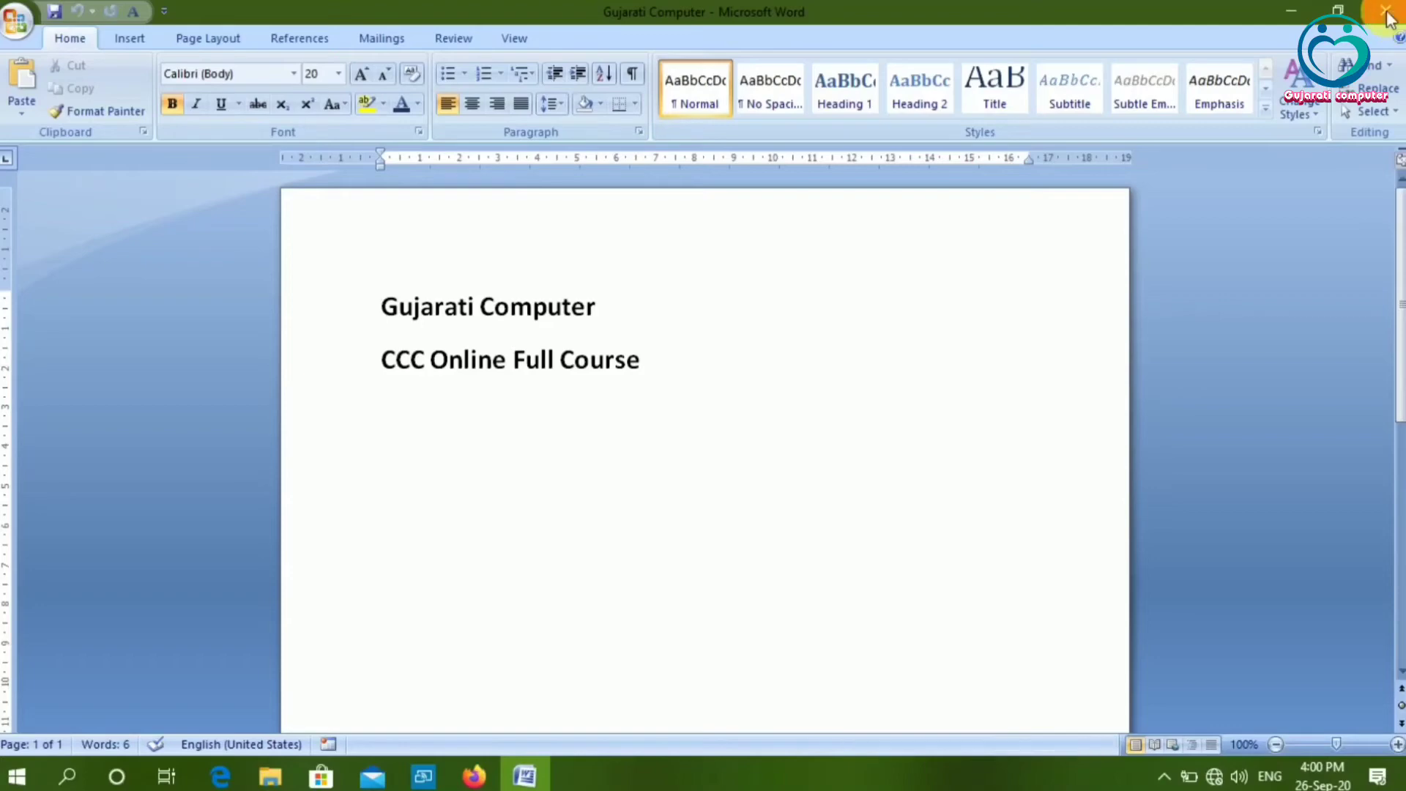
- Exit Word and open My Computer from the desktop
click(1387, 12)
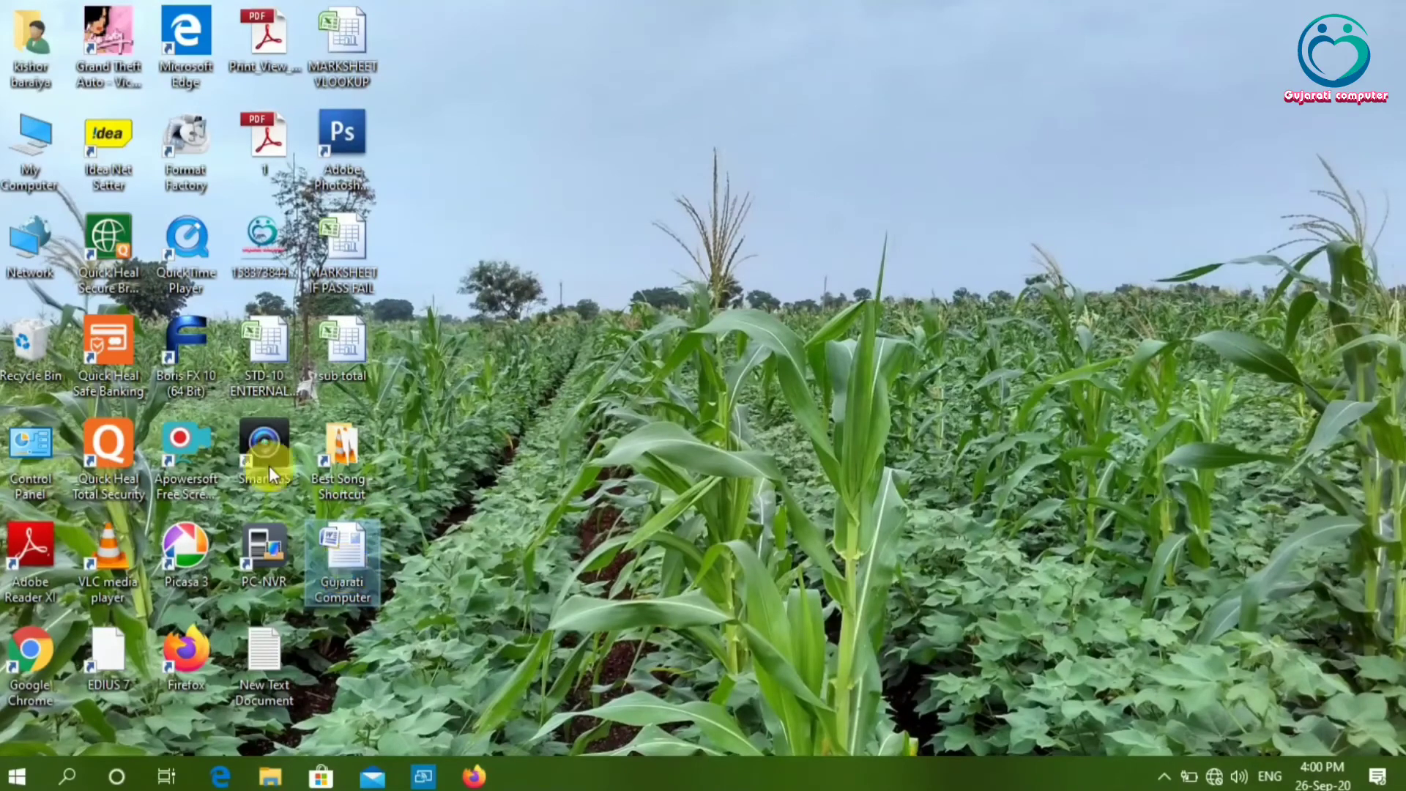
click(39, 143)
double_click(39, 144)
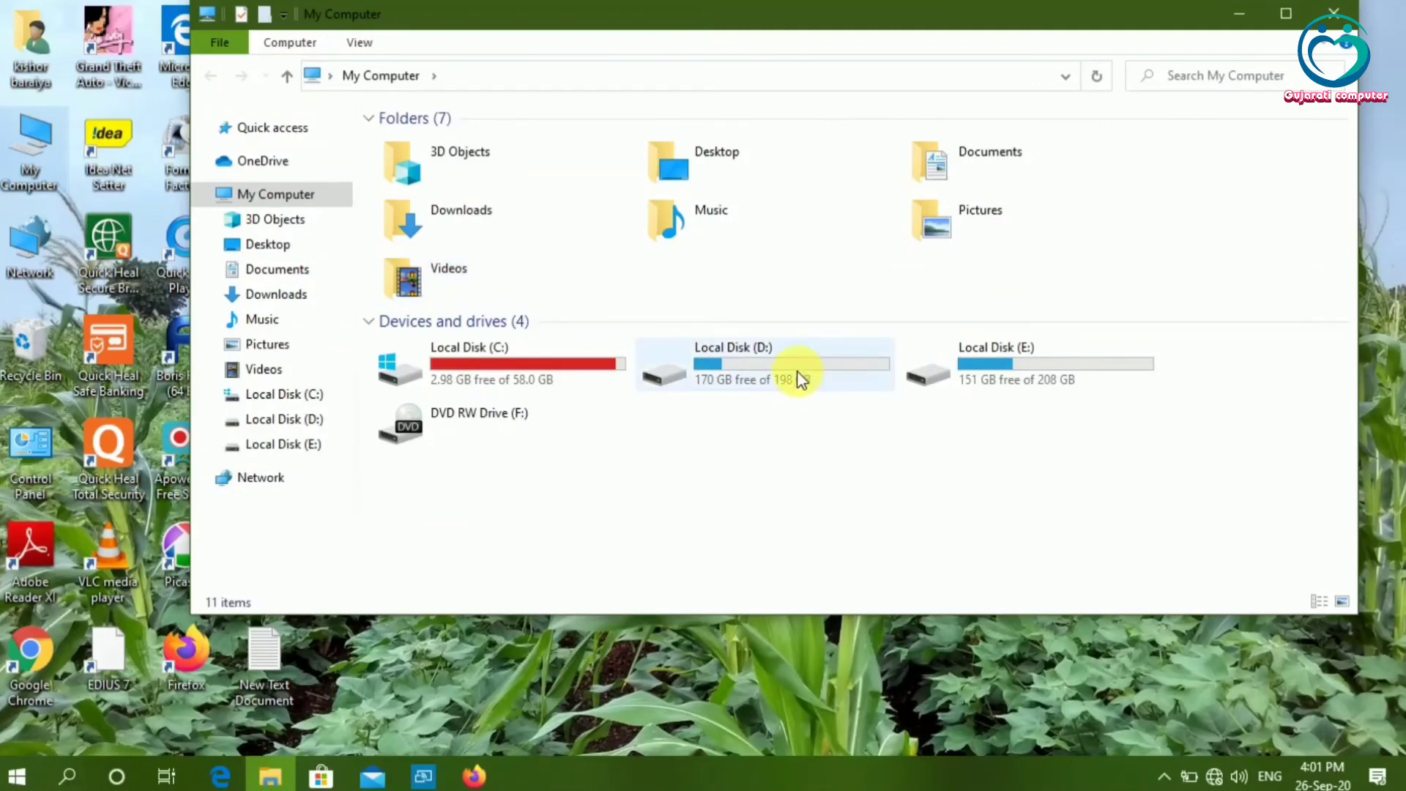
- Find the 'Gujarati Computer' file on Local Disk (D:), then close the drive window
double_click(797, 369)
click(796, 368)
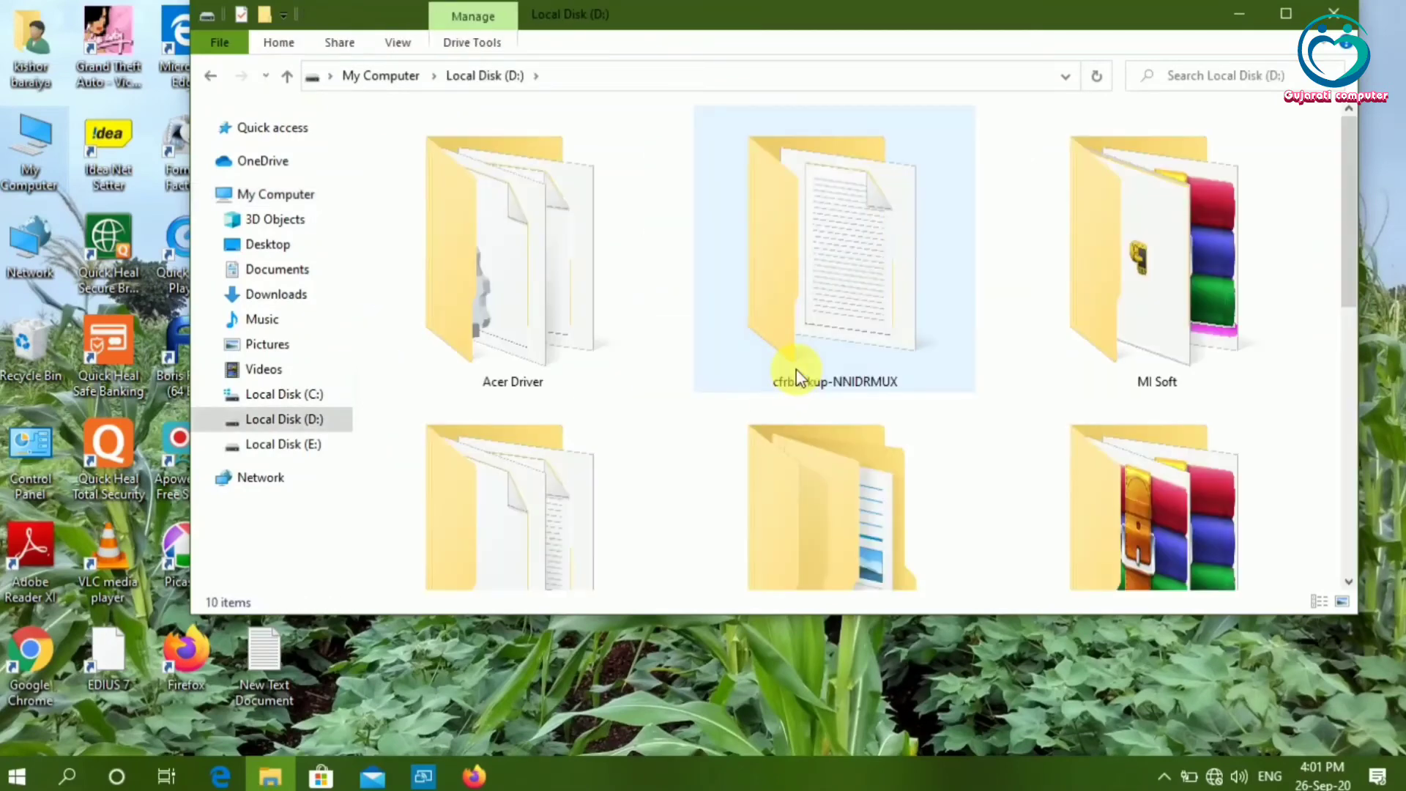
scroll(796, 370, down, 1)
scroll(797, 369, down, 5)
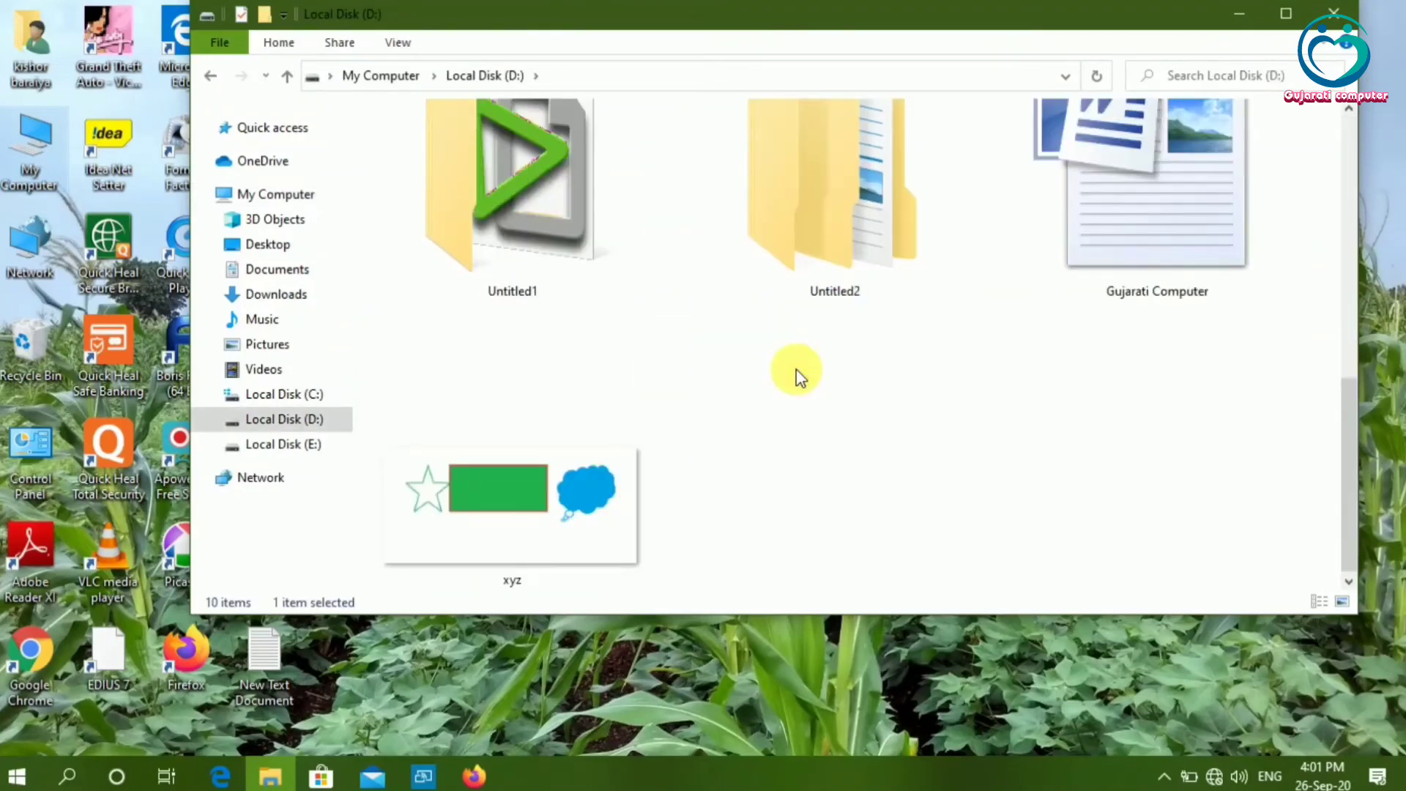
click(1197, 286)
scroll(1199, 289, up, 1)
scroll(1199, 289, up, 5)
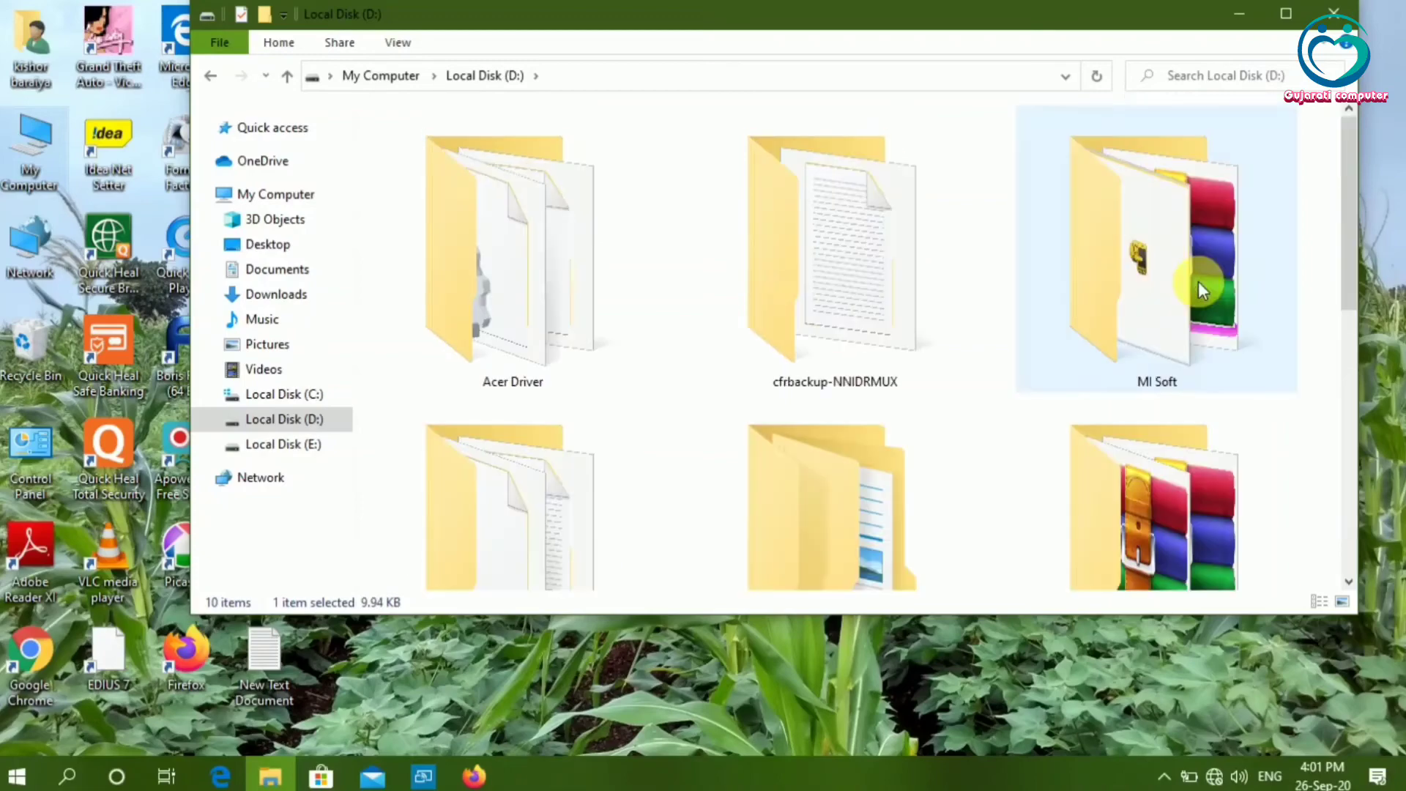
scroll(1200, 286, down, 5)
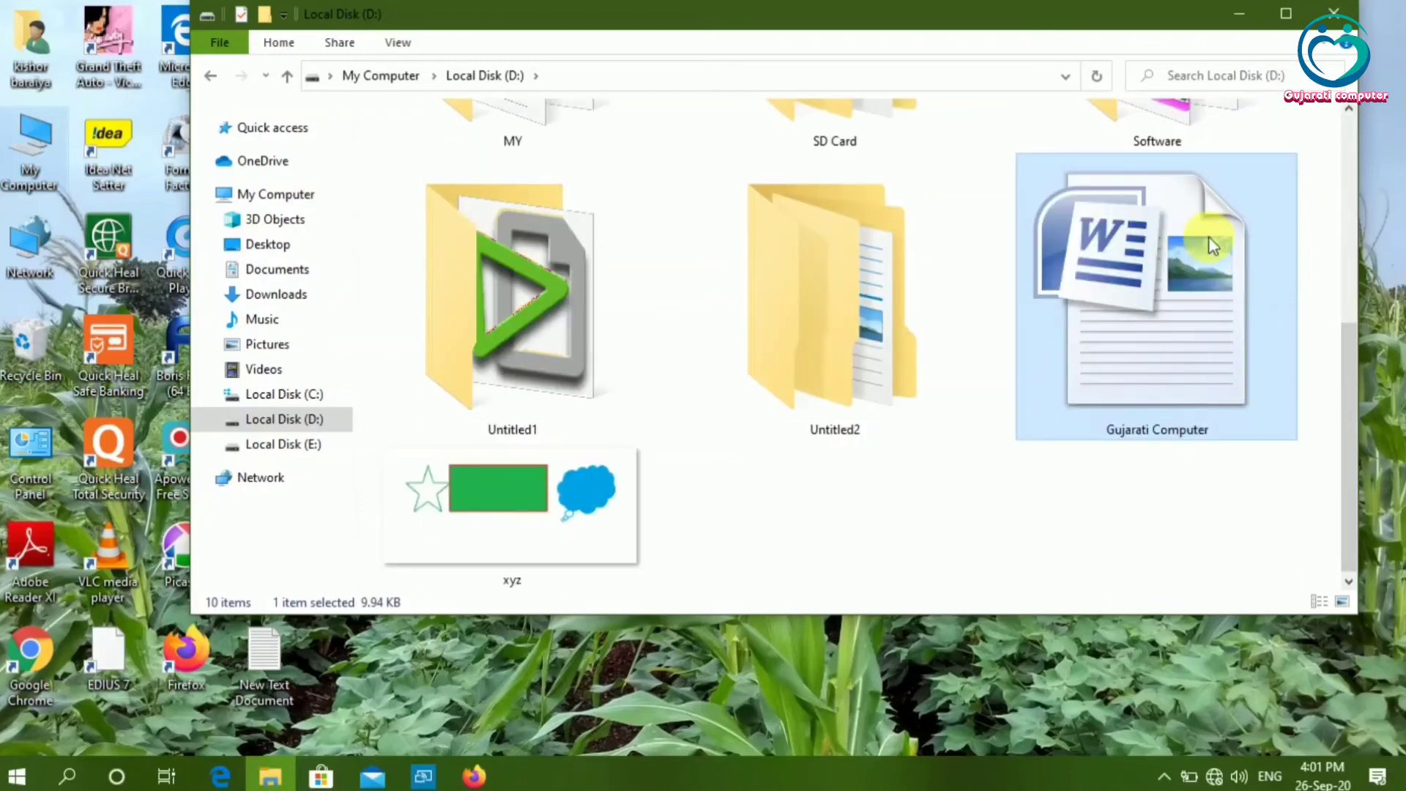
click(1346, 27)
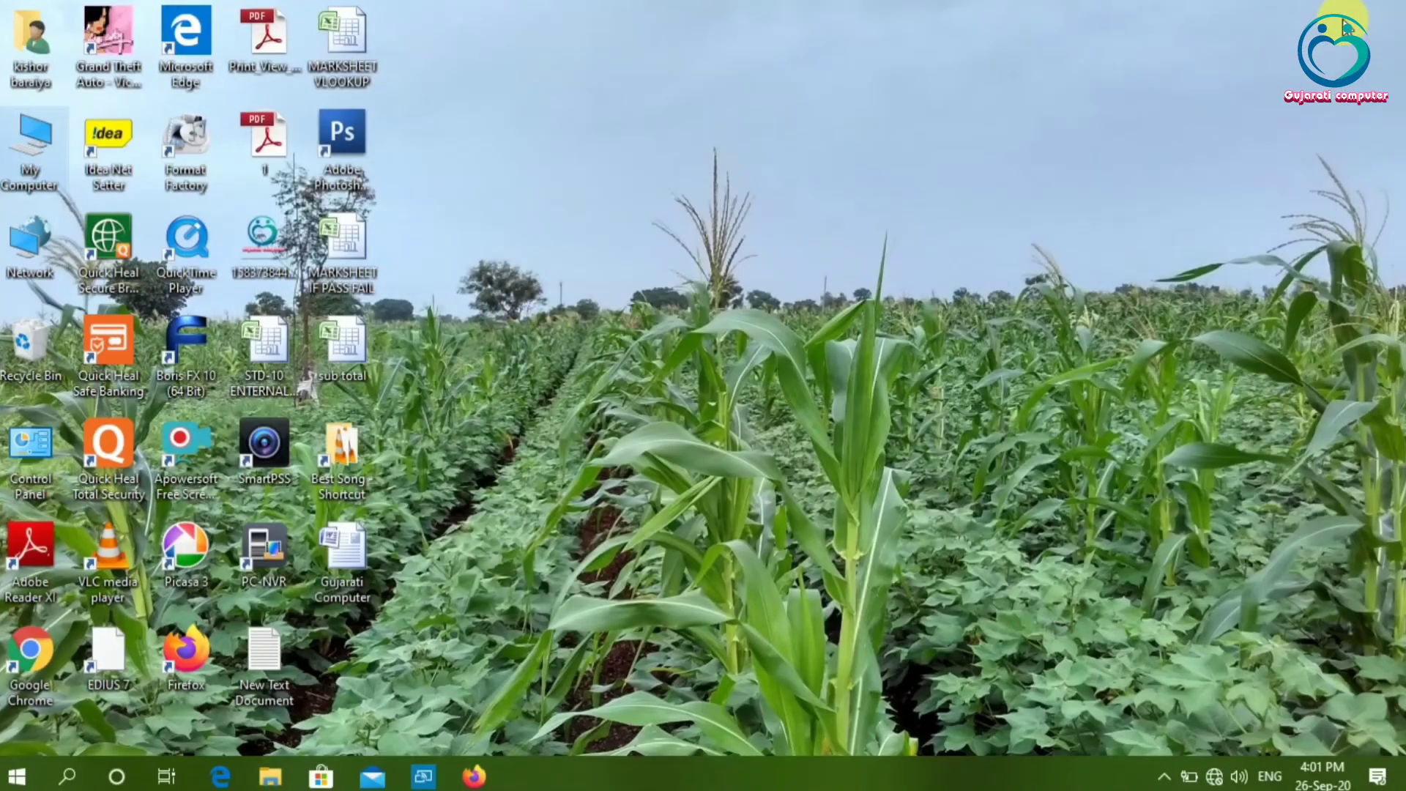